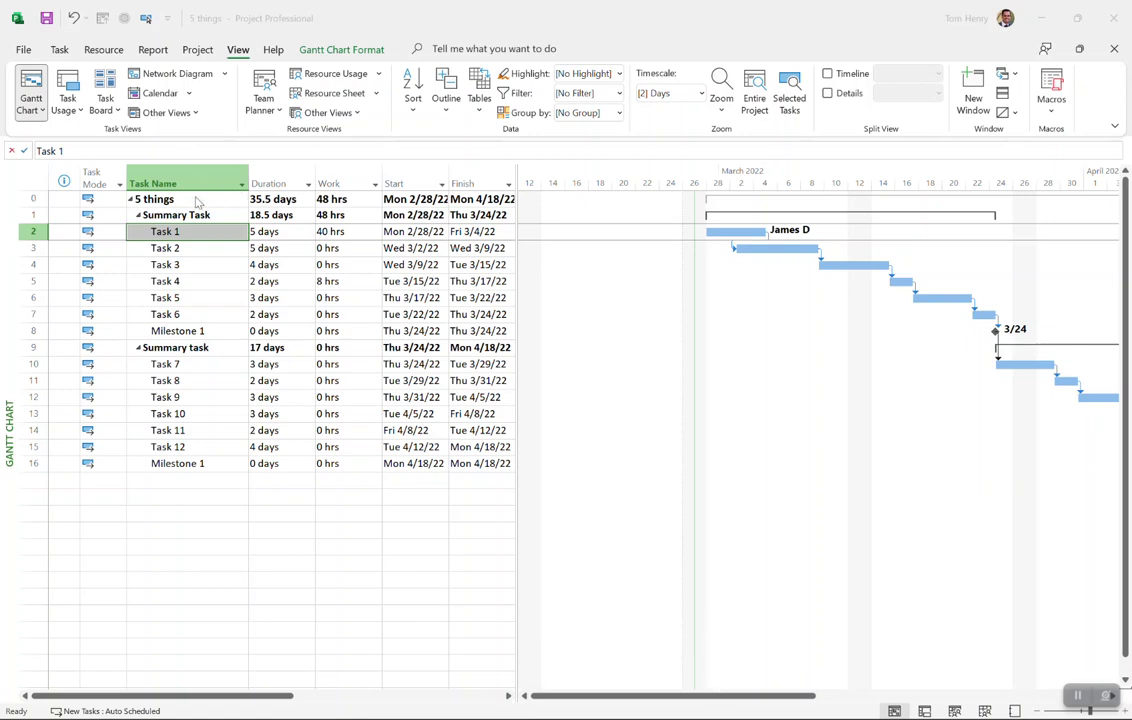
# - Show the Task Form in a details pane below the Gantt chart and look over its available layouts
pyautogui.click(827, 93)
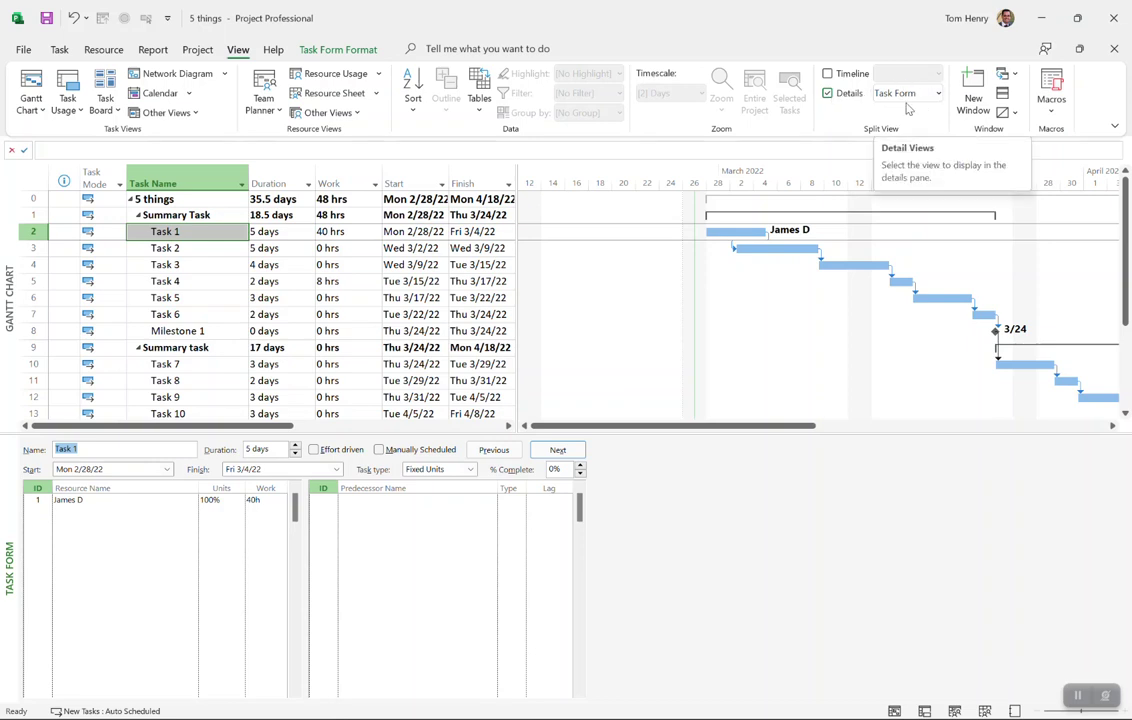
pyautogui.rightClick(145, 534)
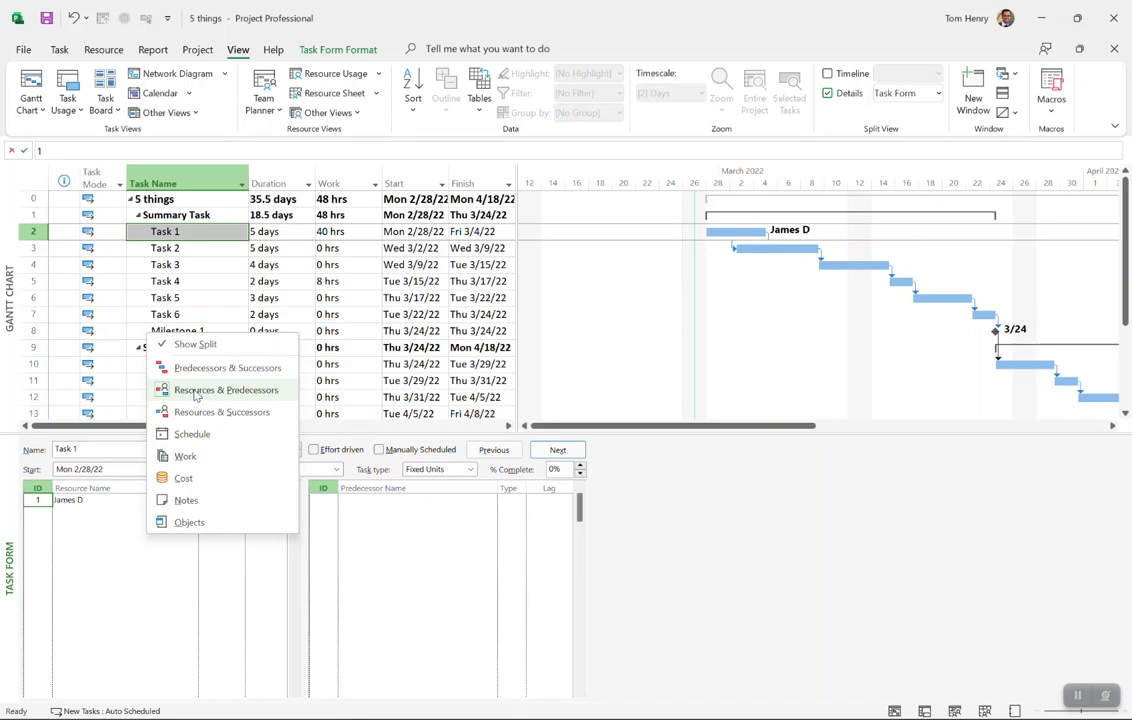
pyautogui.click(106, 541)
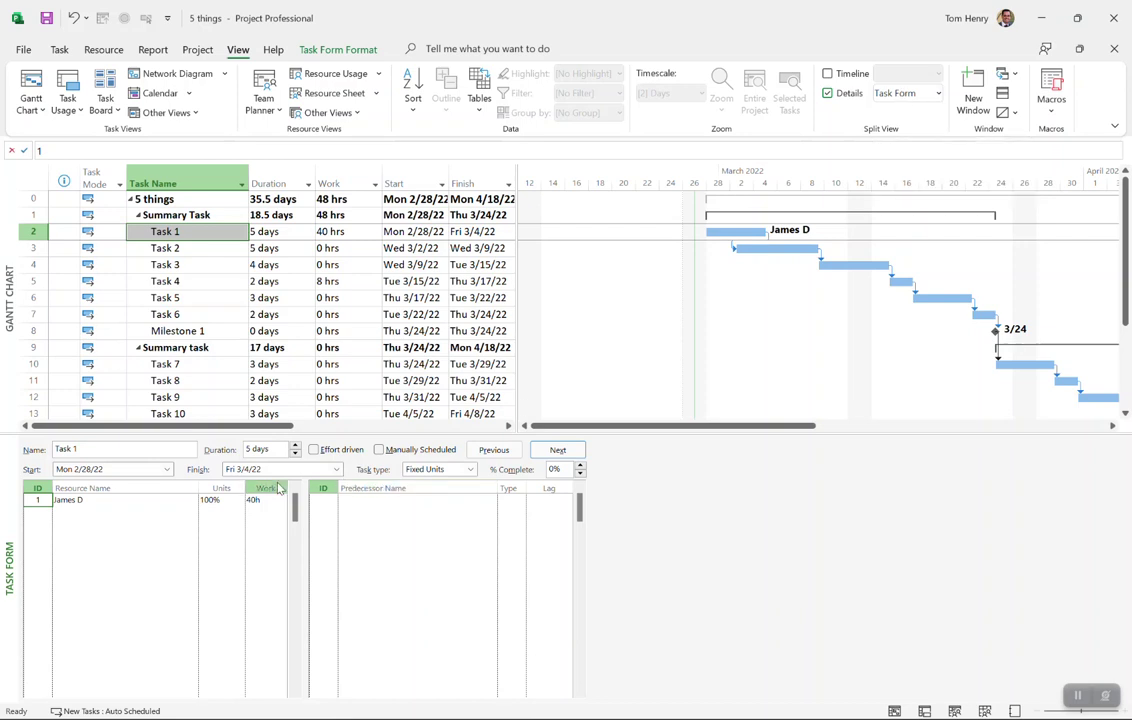
pyautogui.rightClick(152, 551)
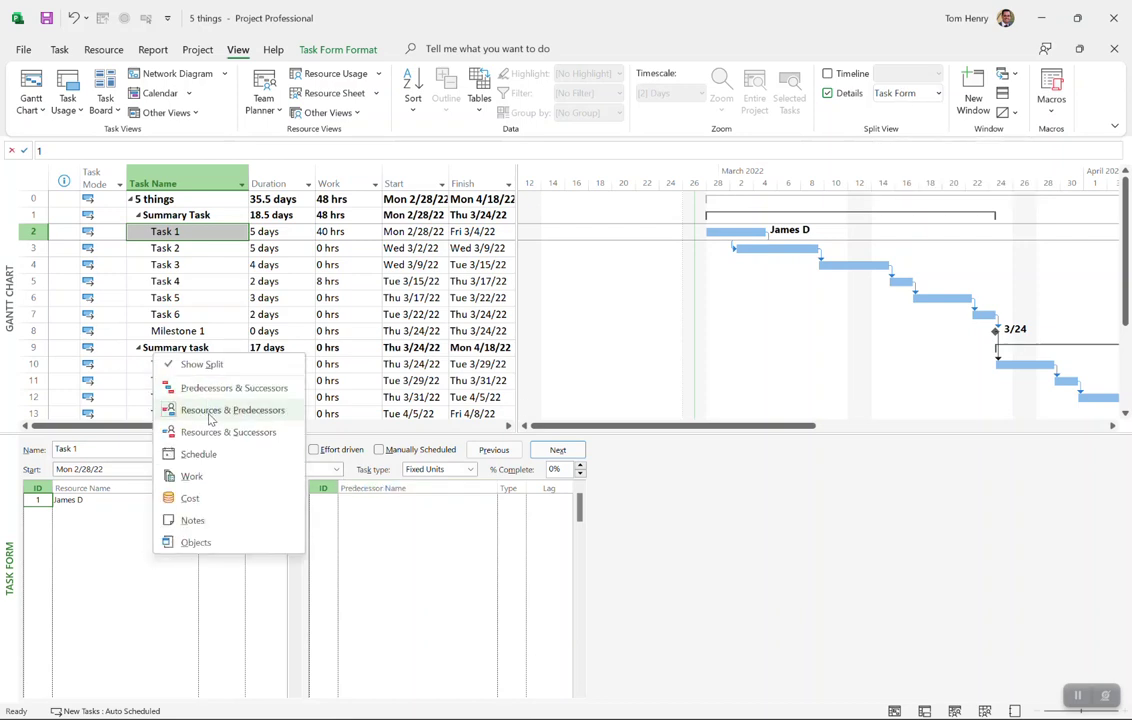
pyautogui.click(86, 570)
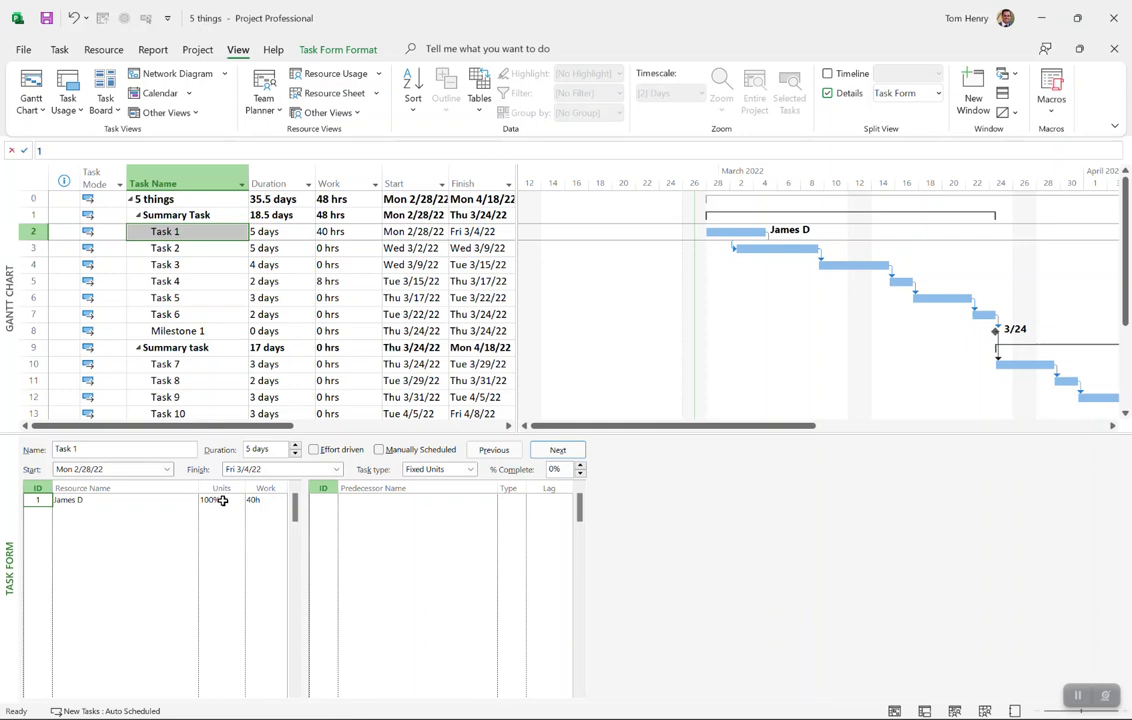
# - Review the task type choices for Task 1 in the Task Form and keep Fixed Units
pyautogui.click(445, 469)
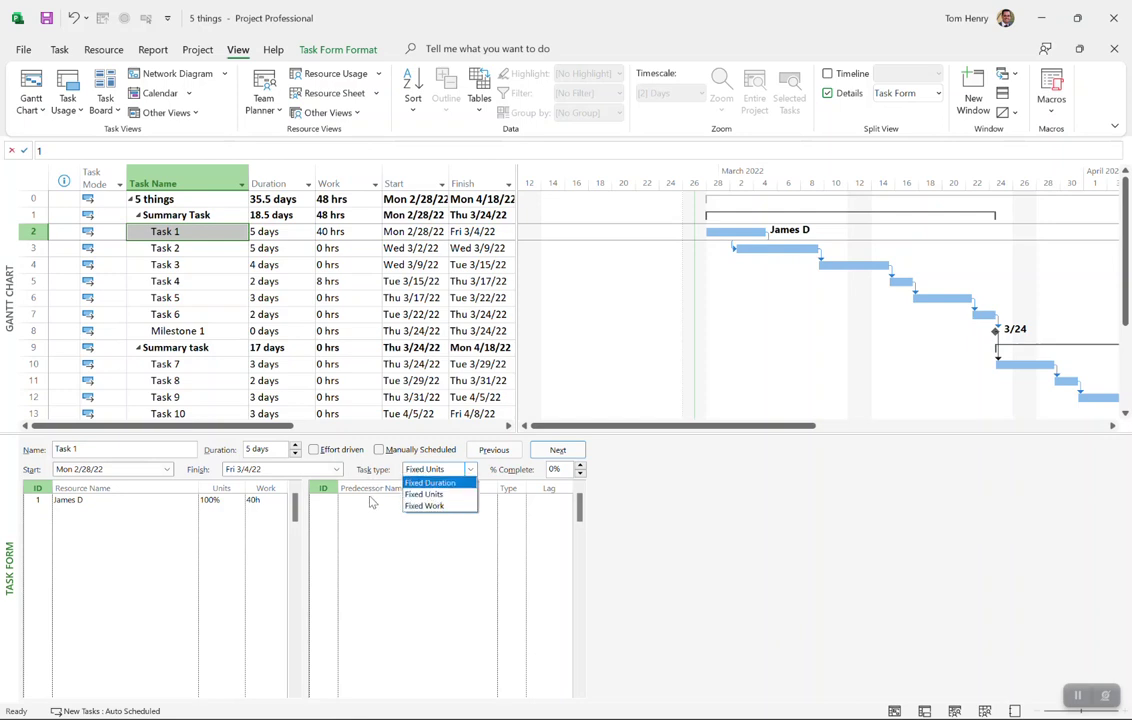
pyautogui.click(423, 494)
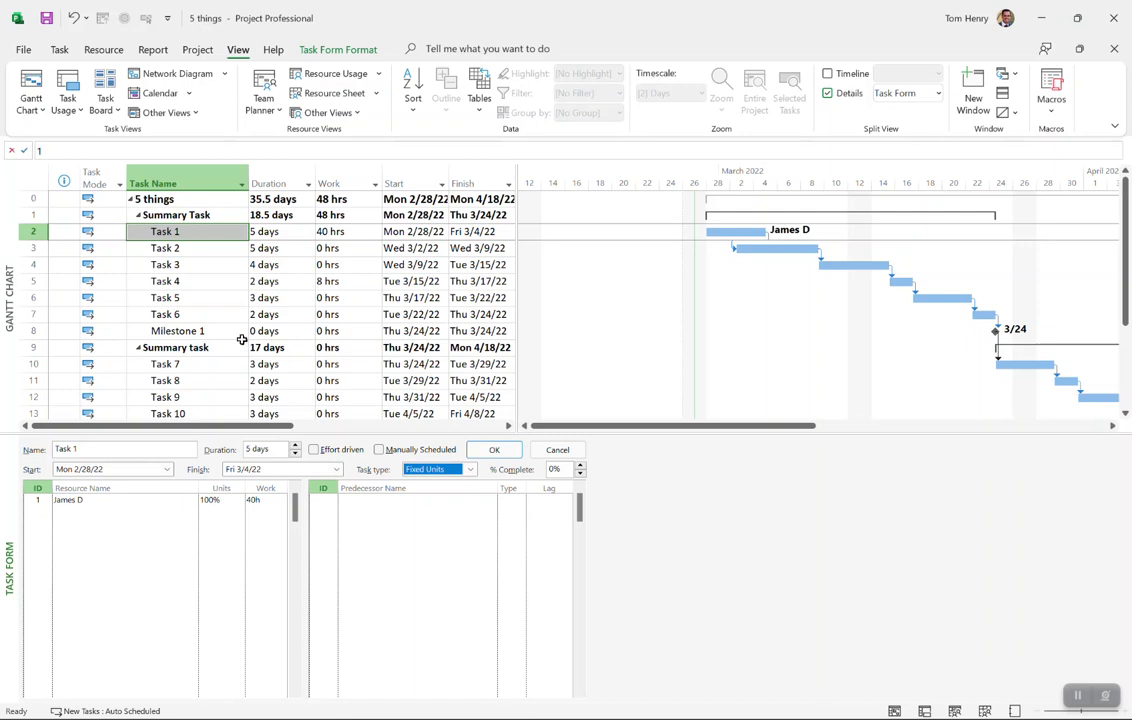
pyautogui.click(189, 231)
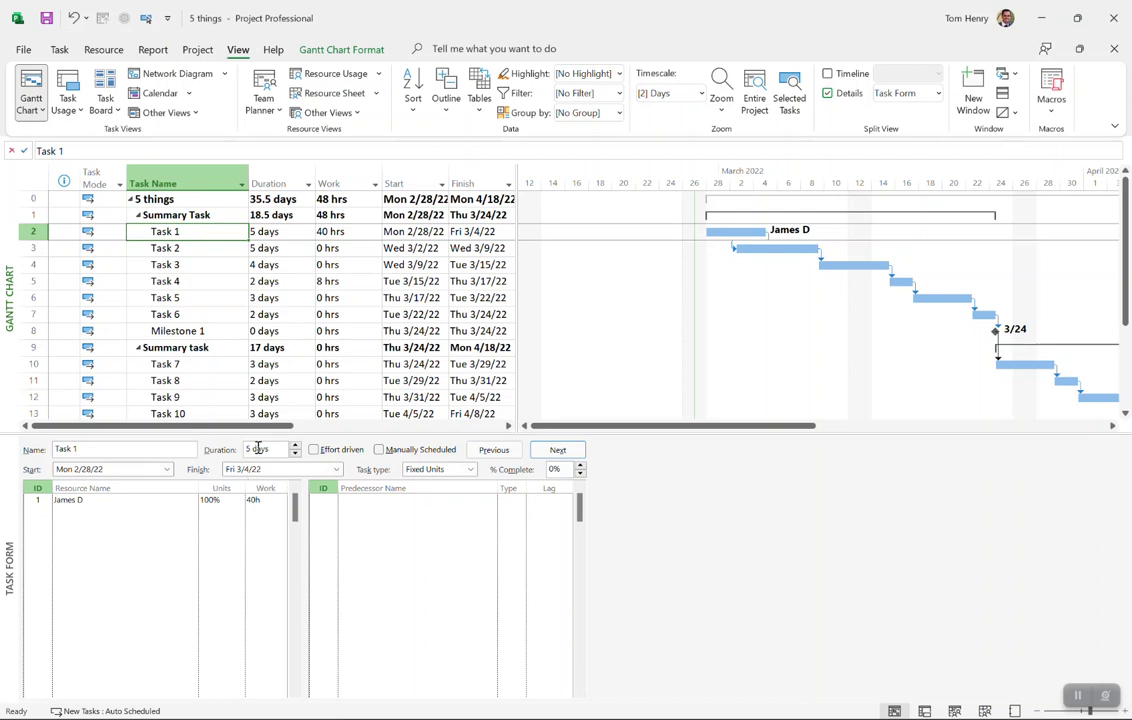
# - Assign the resource already used on Task 1 to Task 2 through the Task Form
pyautogui.click(205, 250)
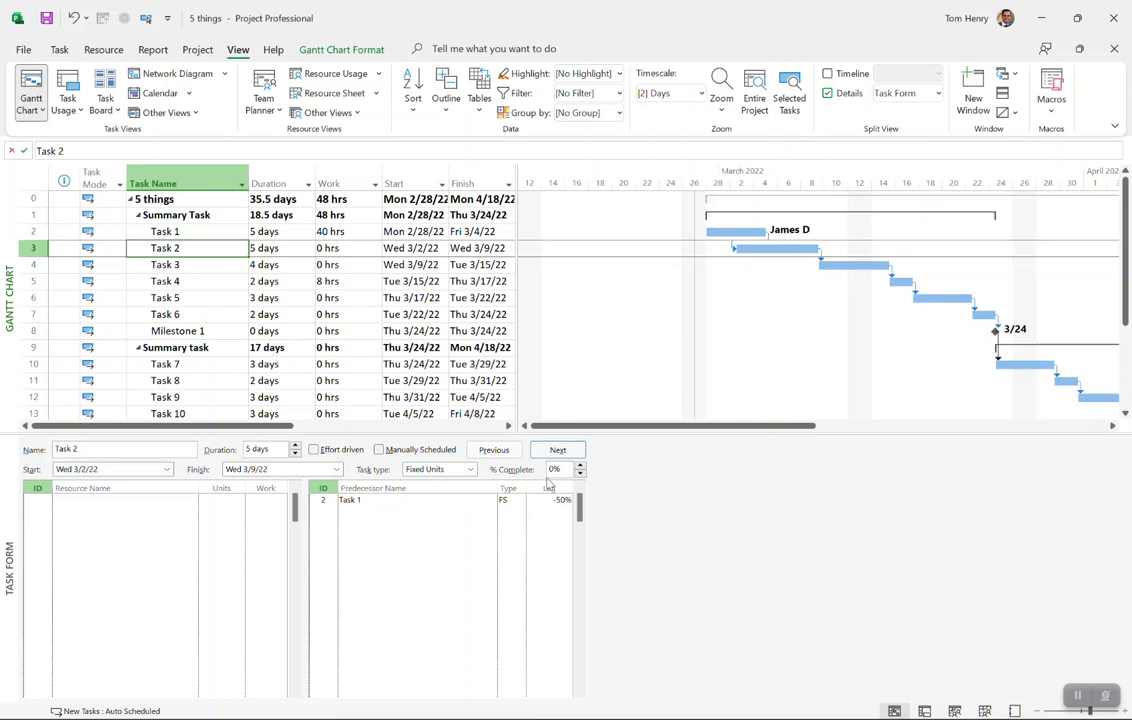
pyautogui.click(177, 503)
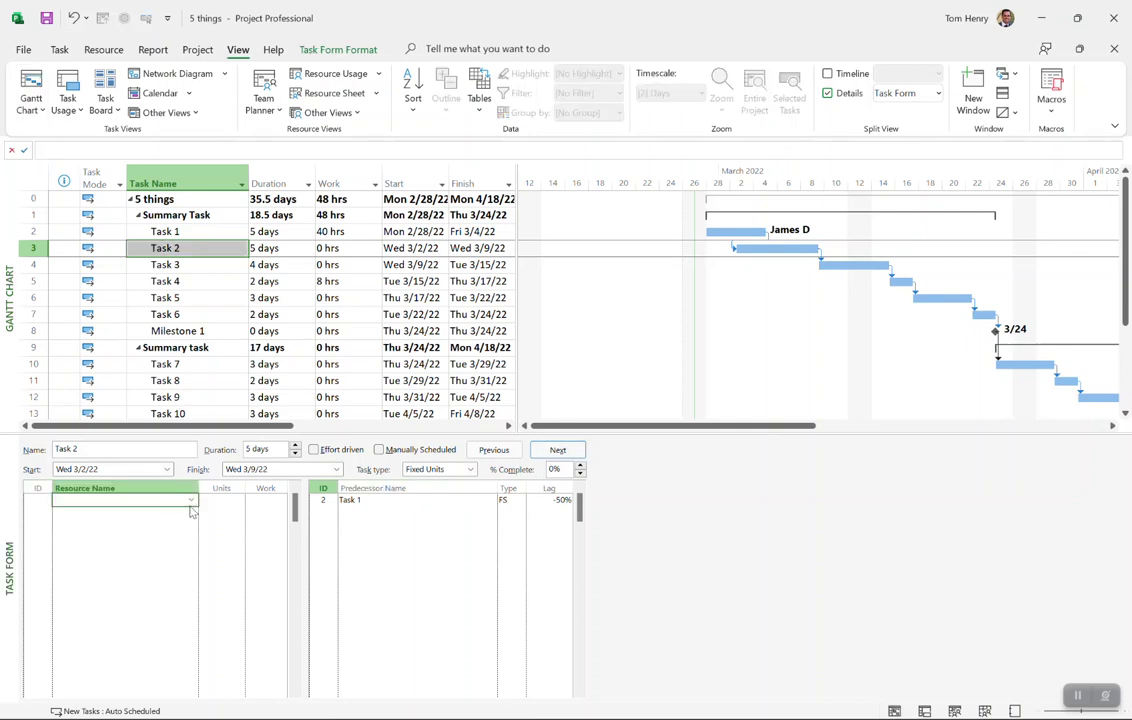
pyautogui.click(190, 499)
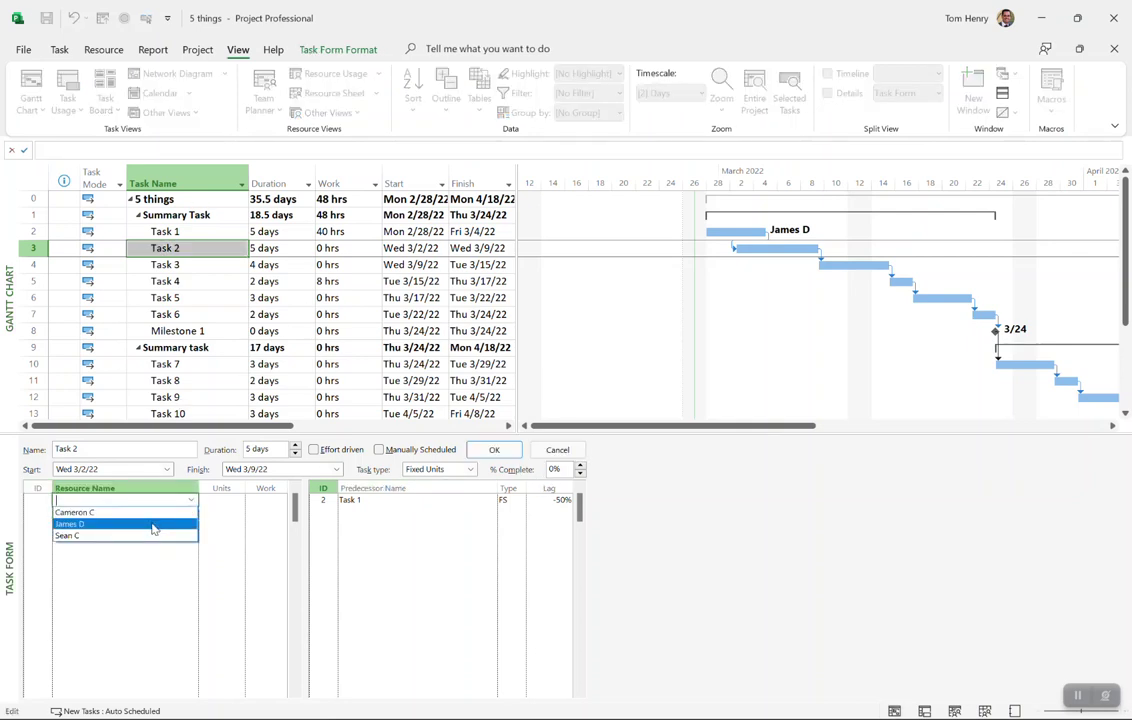
pyautogui.click(153, 524)
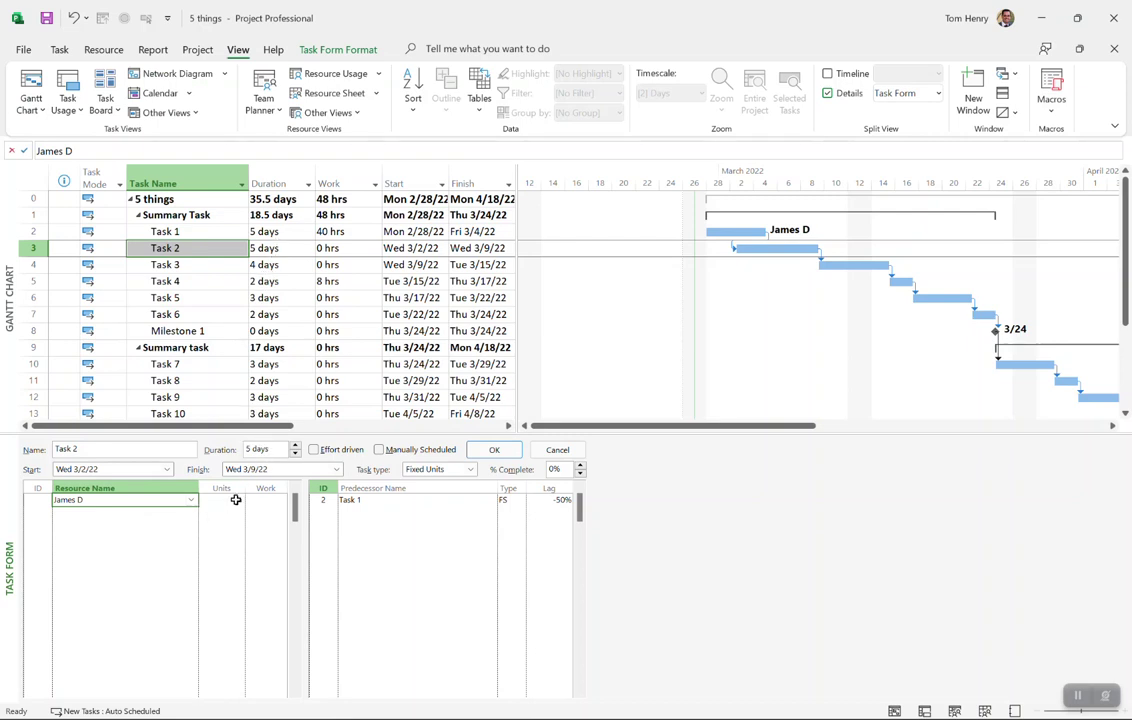
pyautogui.click(497, 451)
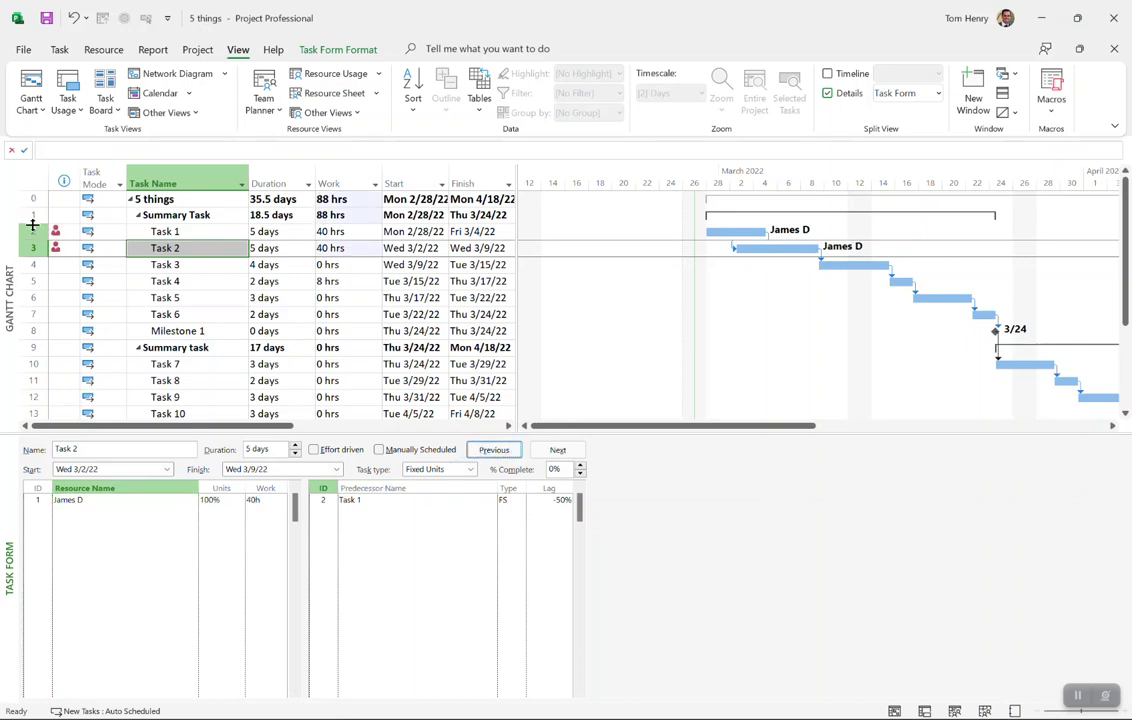
# - Set the resource's assignment units on Task 2 to 50%
pyautogui.moveTo(59, 245)
pyautogui.click(227, 499)
pyautogui.write('50')
pyautogui.press('Return')
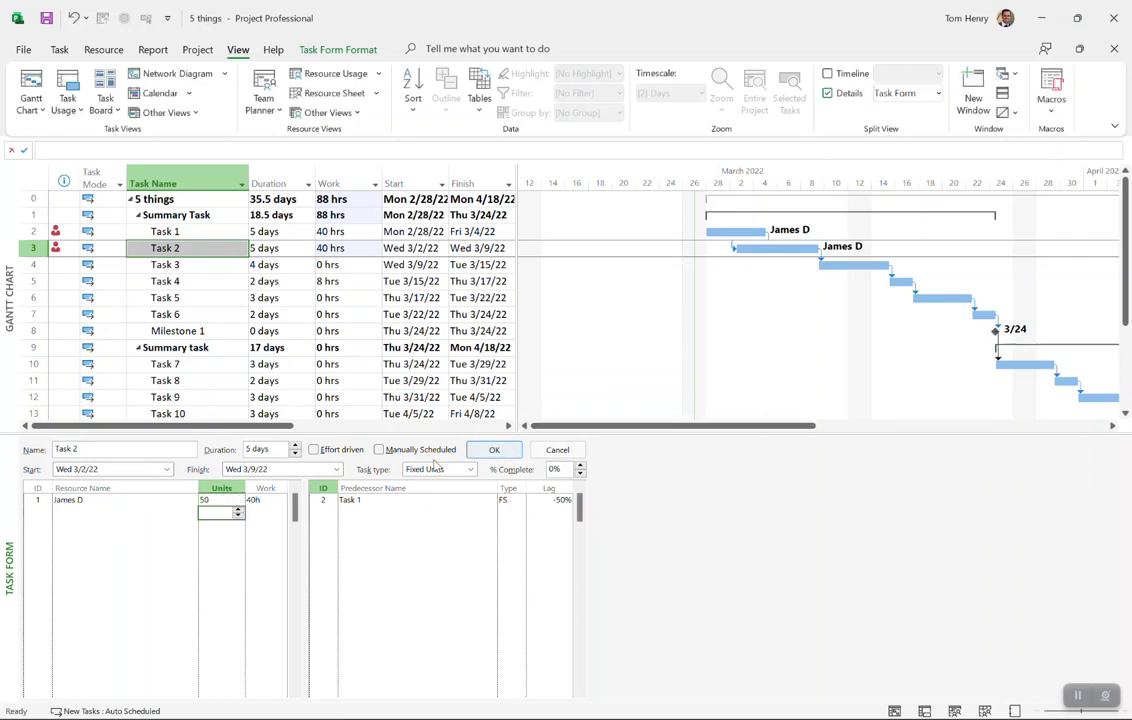
pyautogui.click(494, 450)
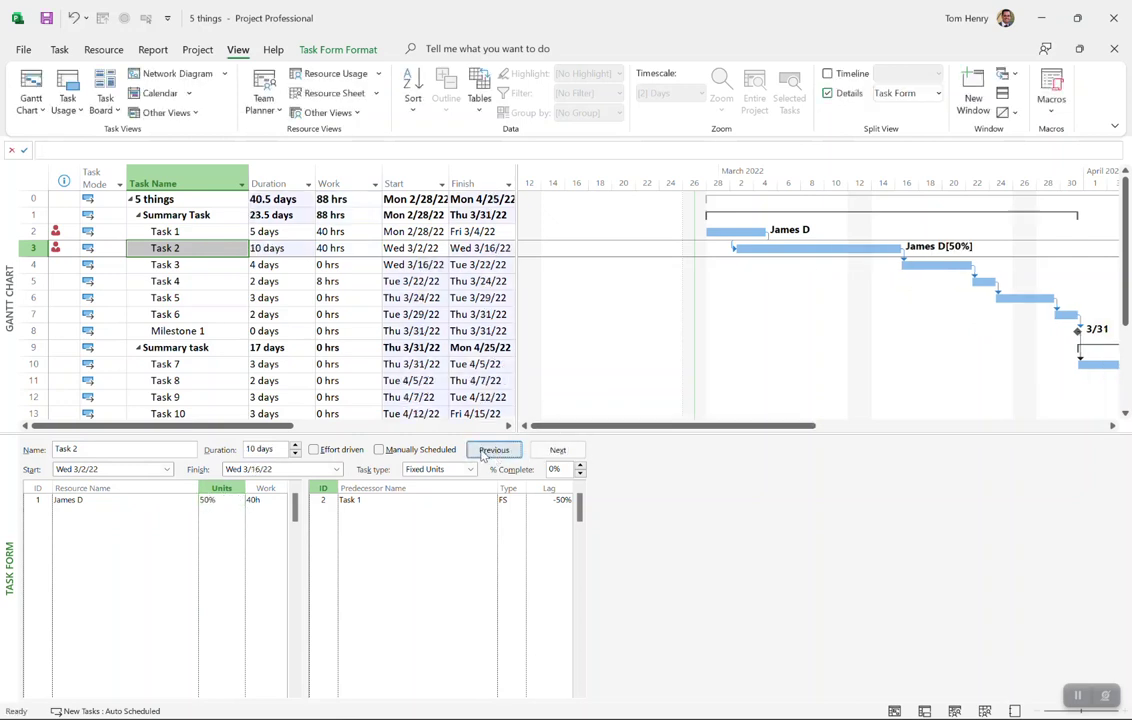
# - Go back to Task 1 in the Task Form and set its resource's assignment units to 50%
pyautogui.click(483, 452)
pyautogui.click(219, 500)
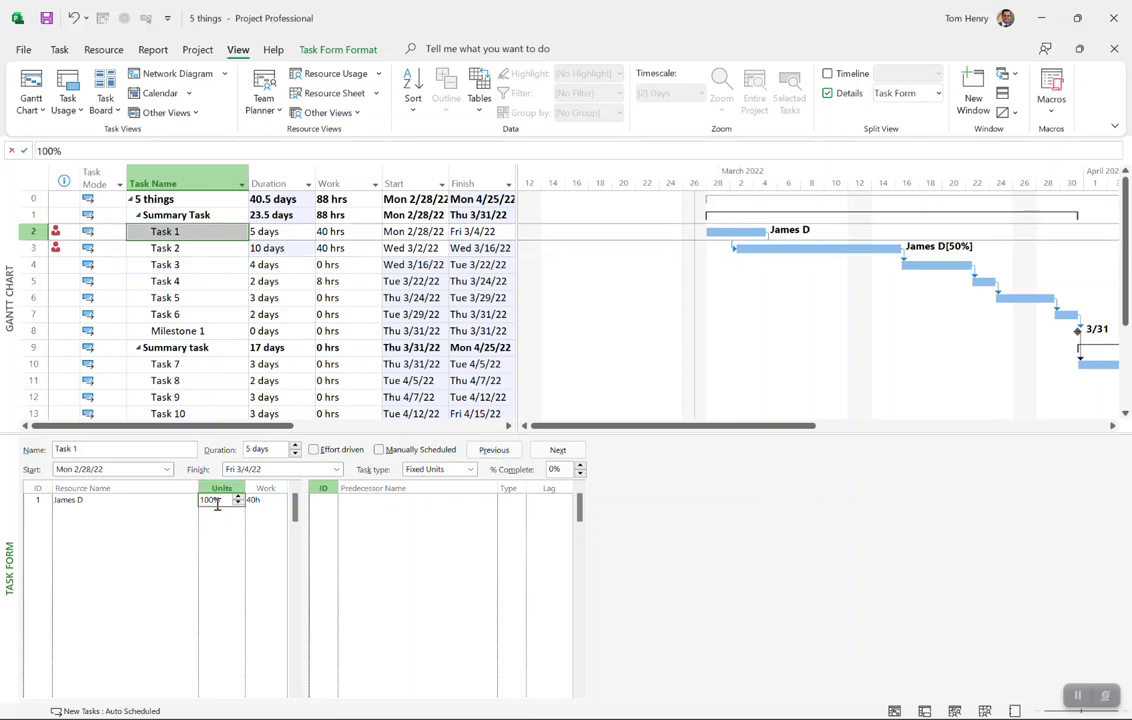
pyautogui.write('50')
pyautogui.press('Return')
pyautogui.click(494, 450)
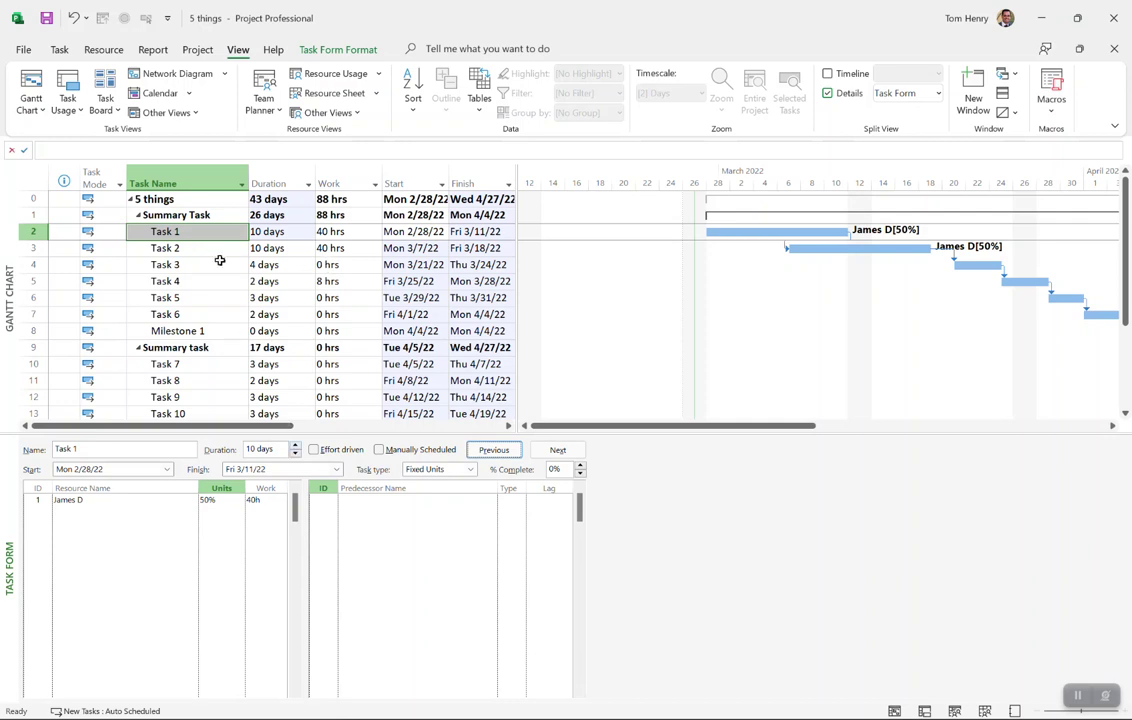
# - Set Task 1's duration to 11 days in the task table and check the work of Task 1 and Task 2
pyautogui.click(288, 232)
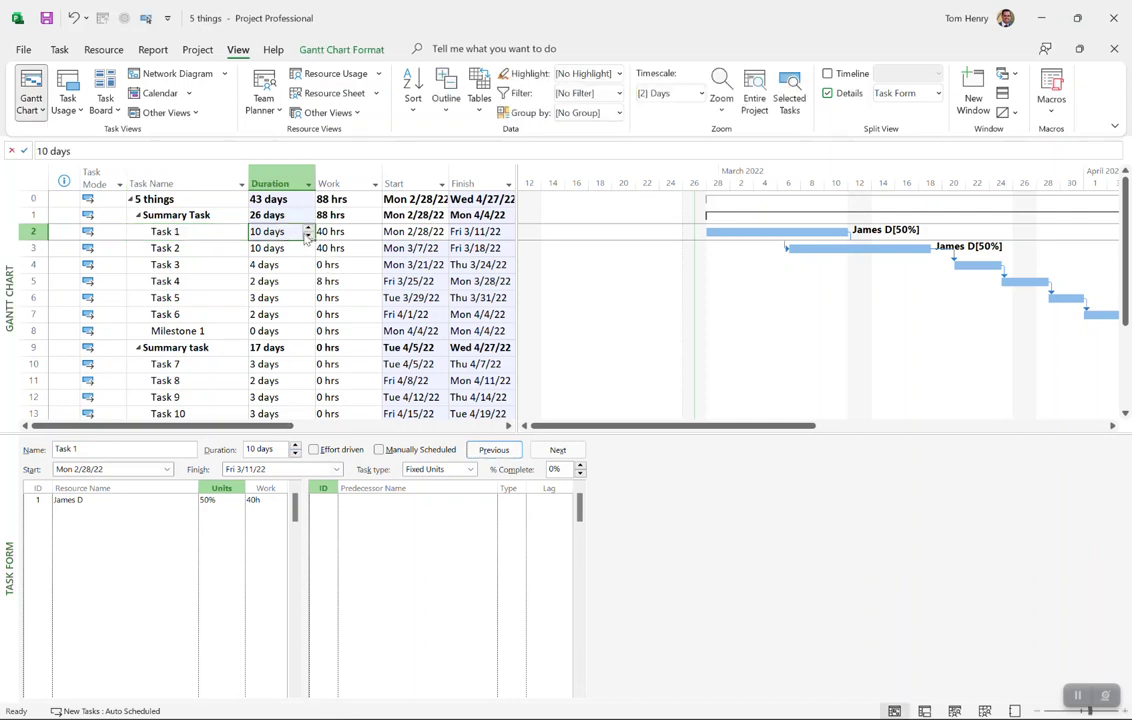
pyautogui.click(308, 227)
pyautogui.click(214, 287)
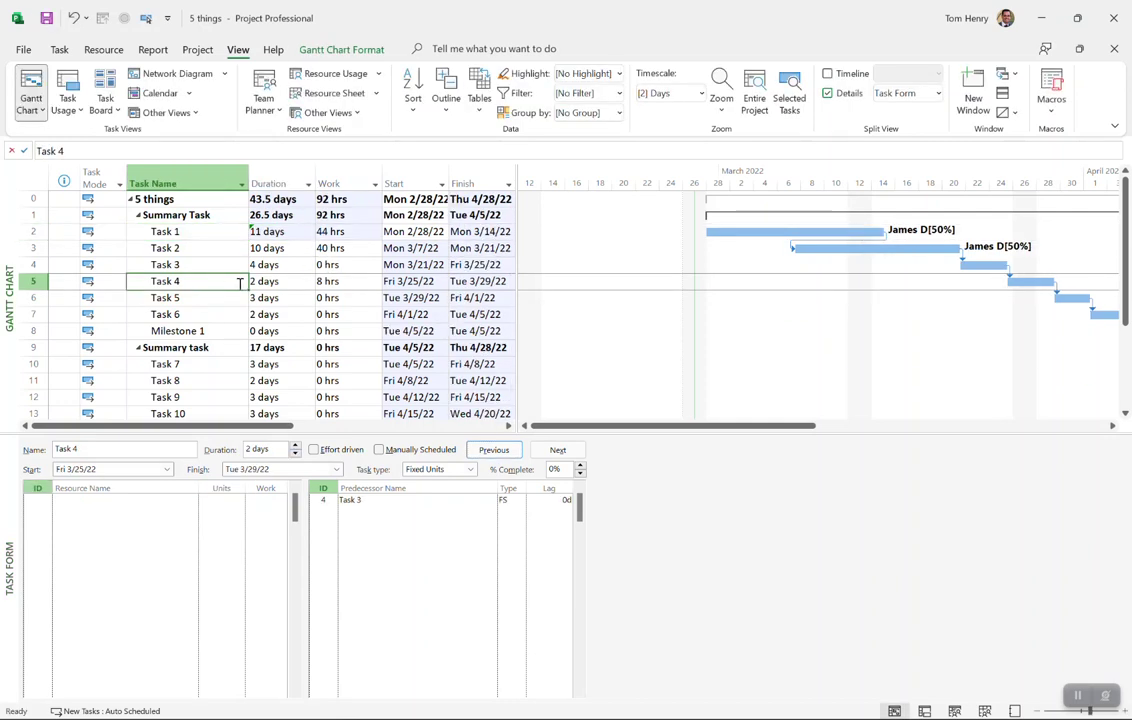
pyautogui.click(334, 231)
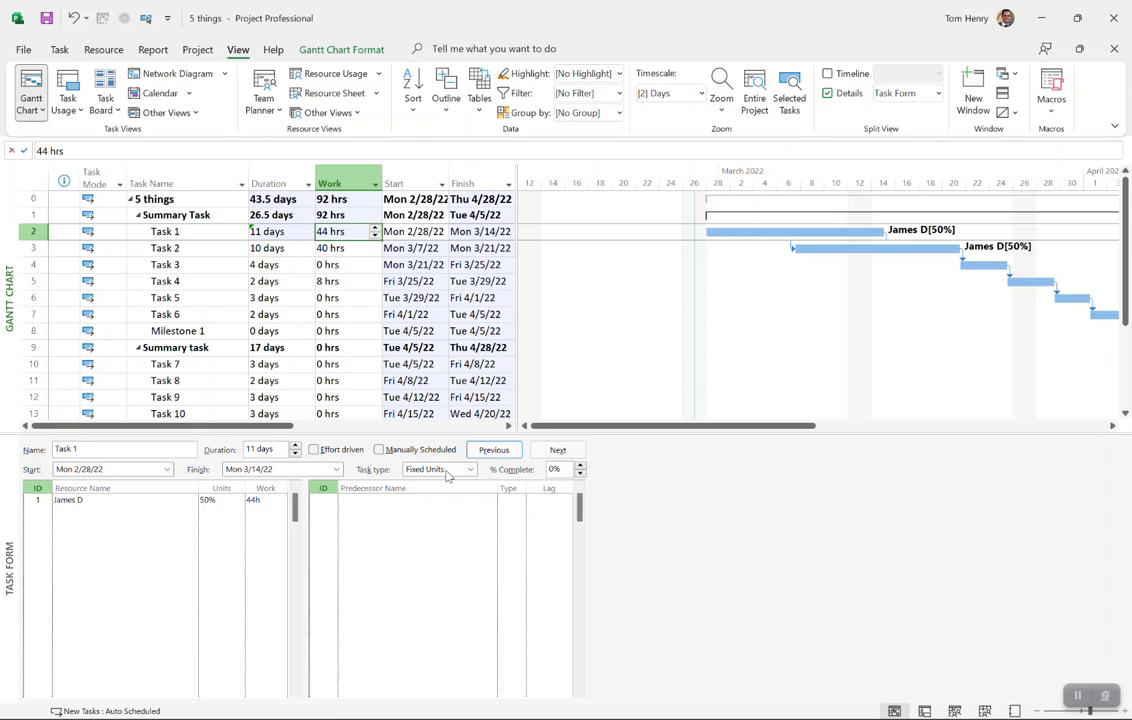
pyautogui.moveTo(255, 240)
pyautogui.click(198, 250)
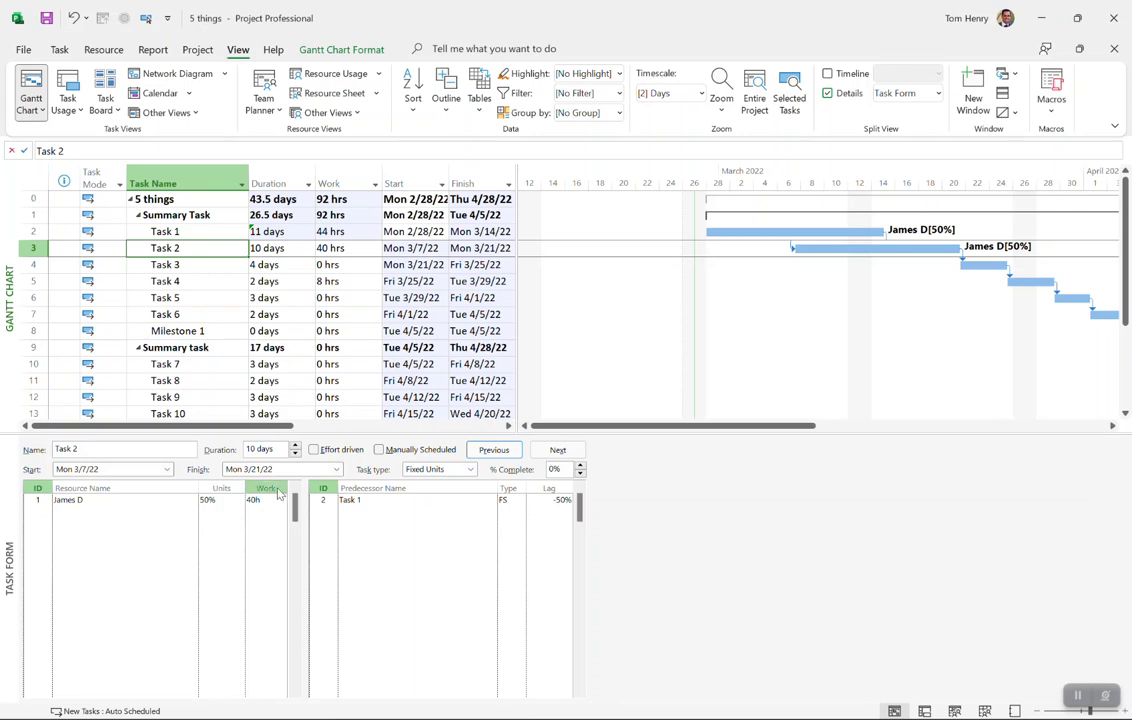
# - Assign the resource from Task 1 and Task 2 to Task 3 as well
pyautogui.click(184, 263)
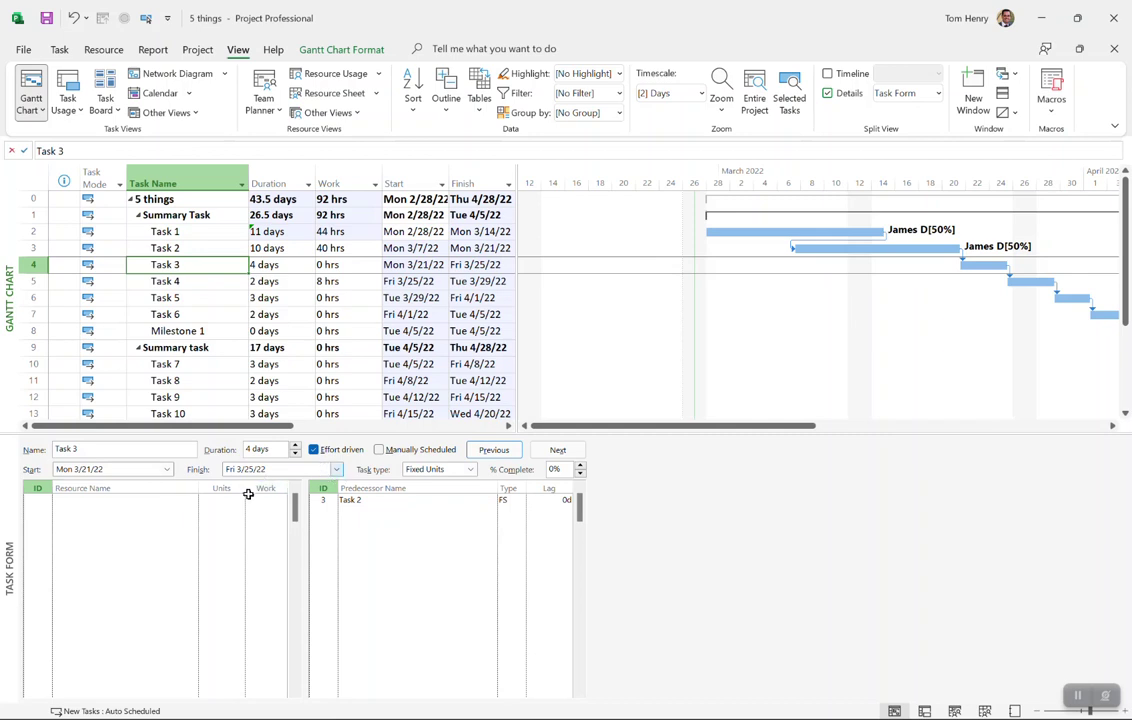
pyautogui.click(188, 502)
pyautogui.click(190, 503)
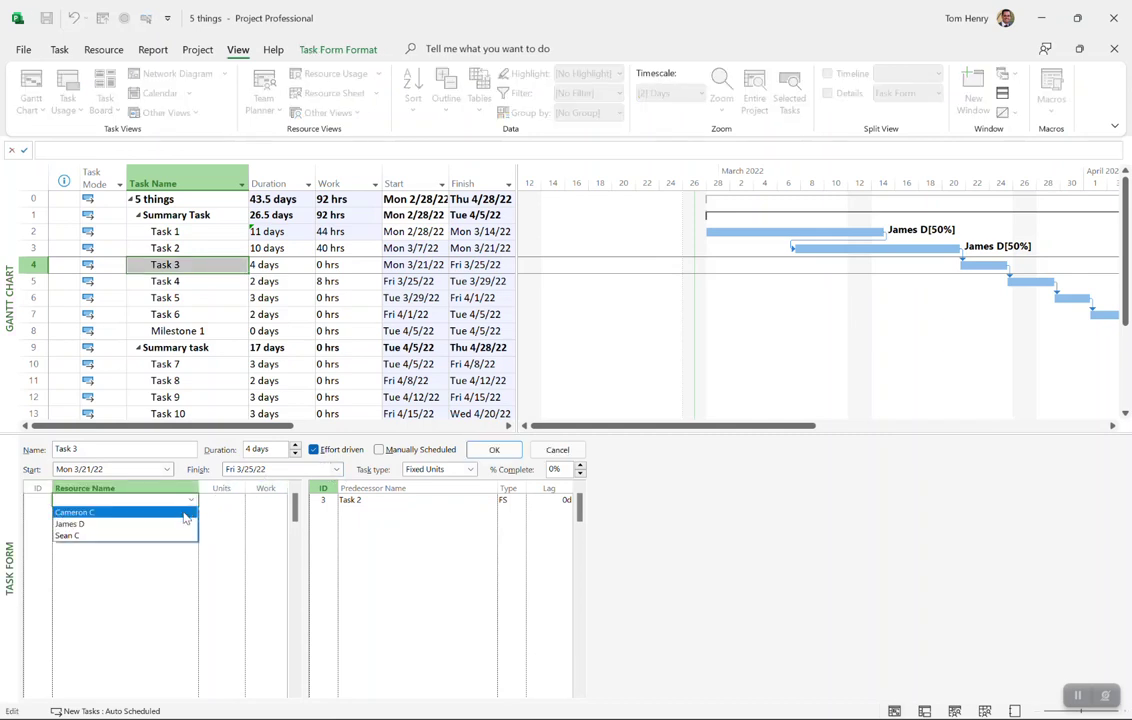
pyautogui.click(180, 524)
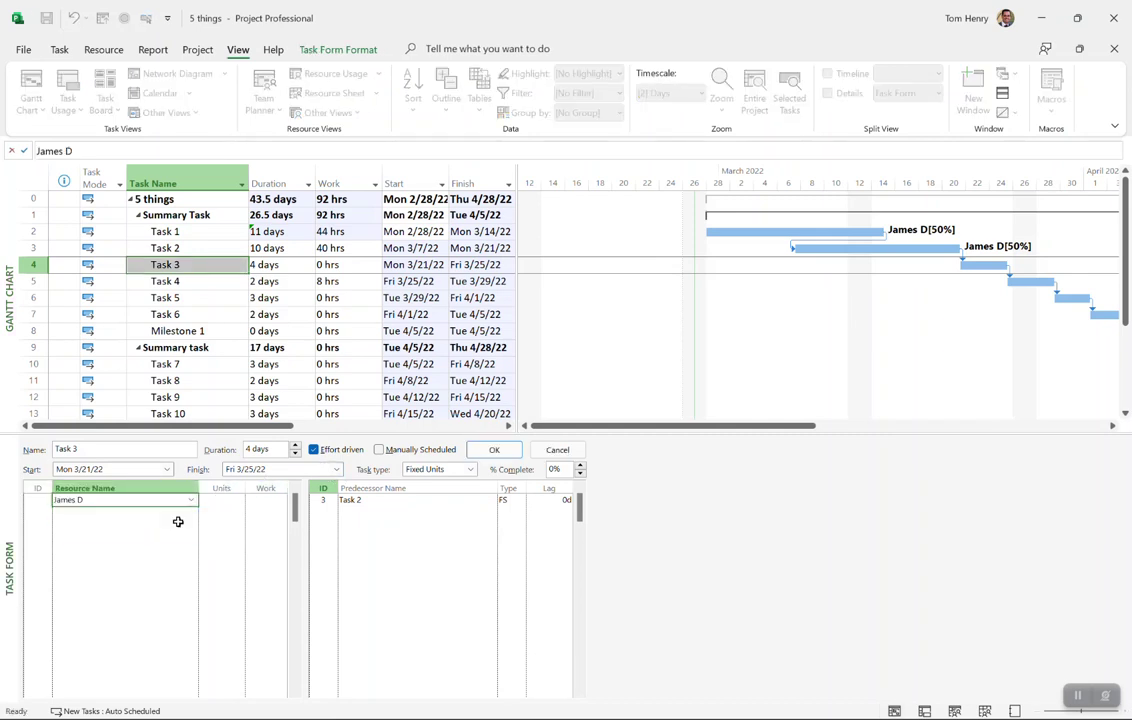
pyautogui.click(506, 452)
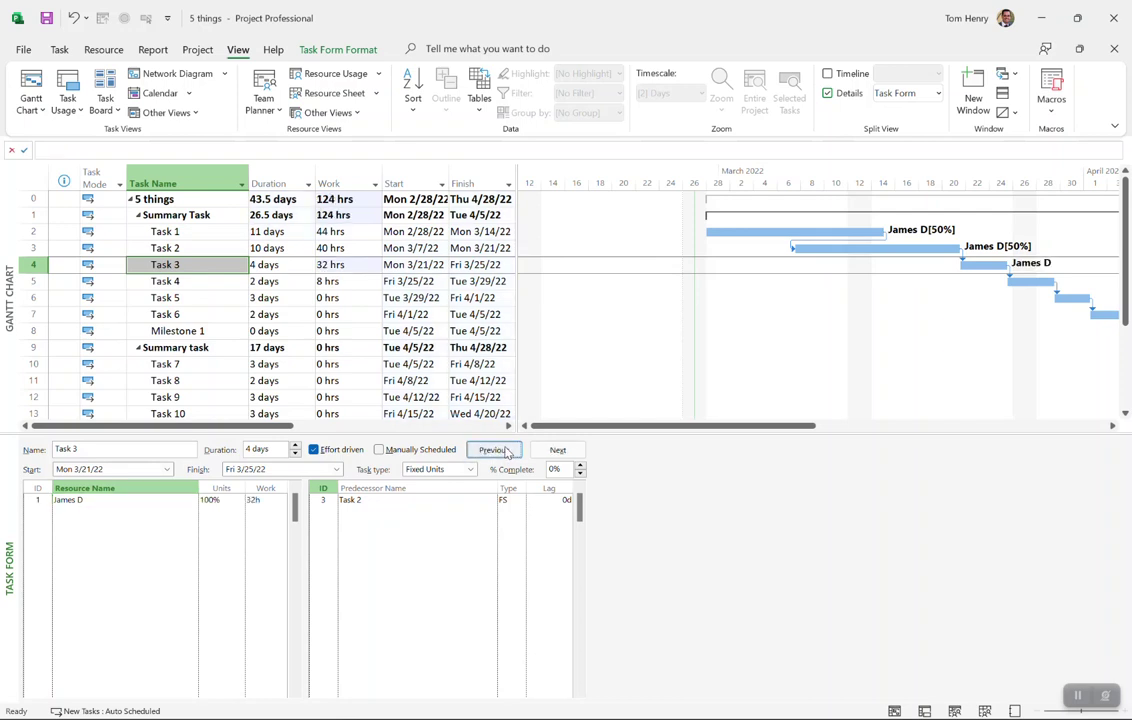
# - Set Task 3's task type to Fixed Duration and its resource's work to 28 hours
pyautogui.click(425, 470)
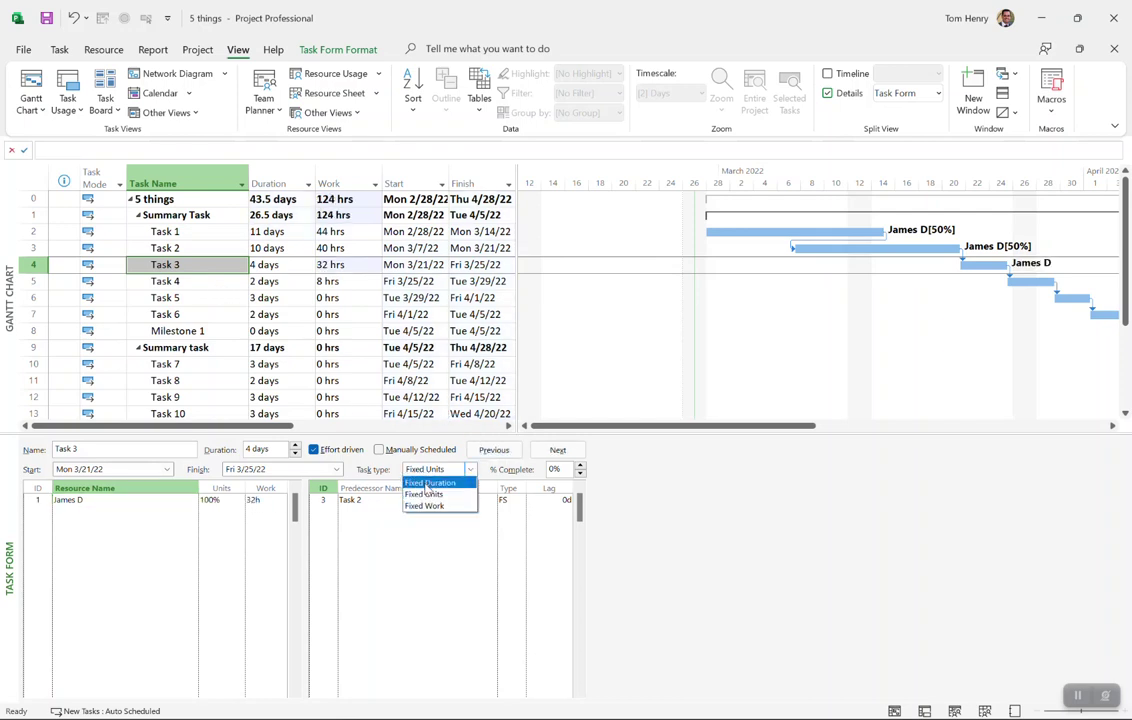
pyautogui.click(425, 493)
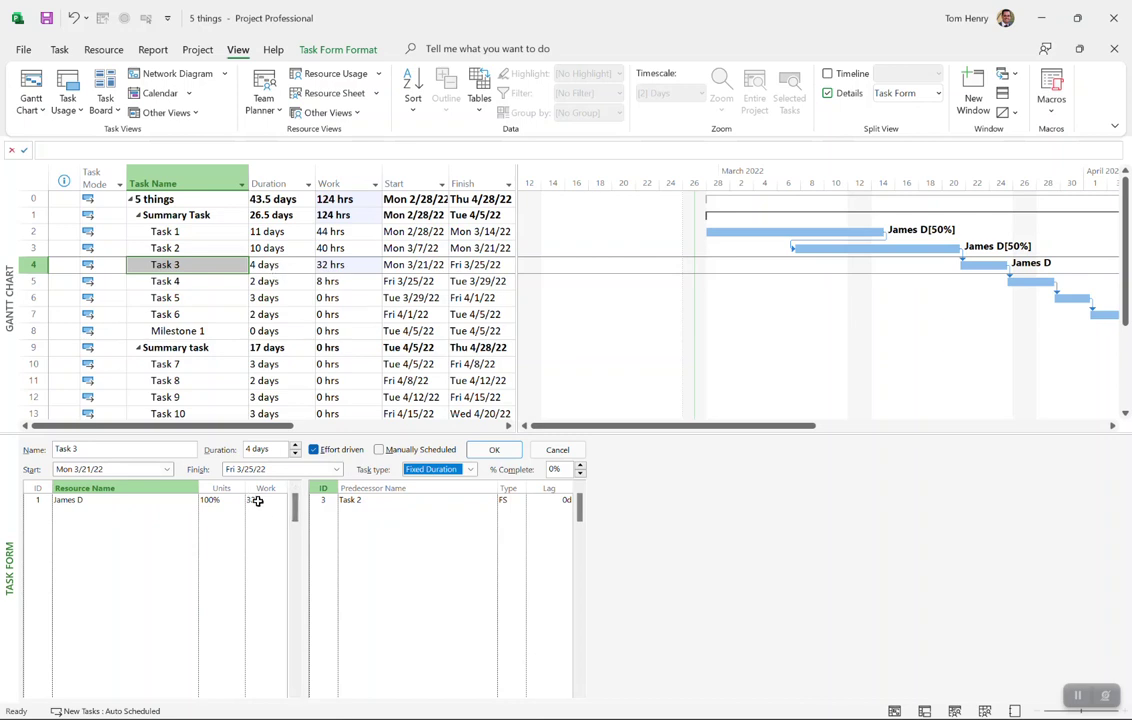
pyautogui.click(257, 500)
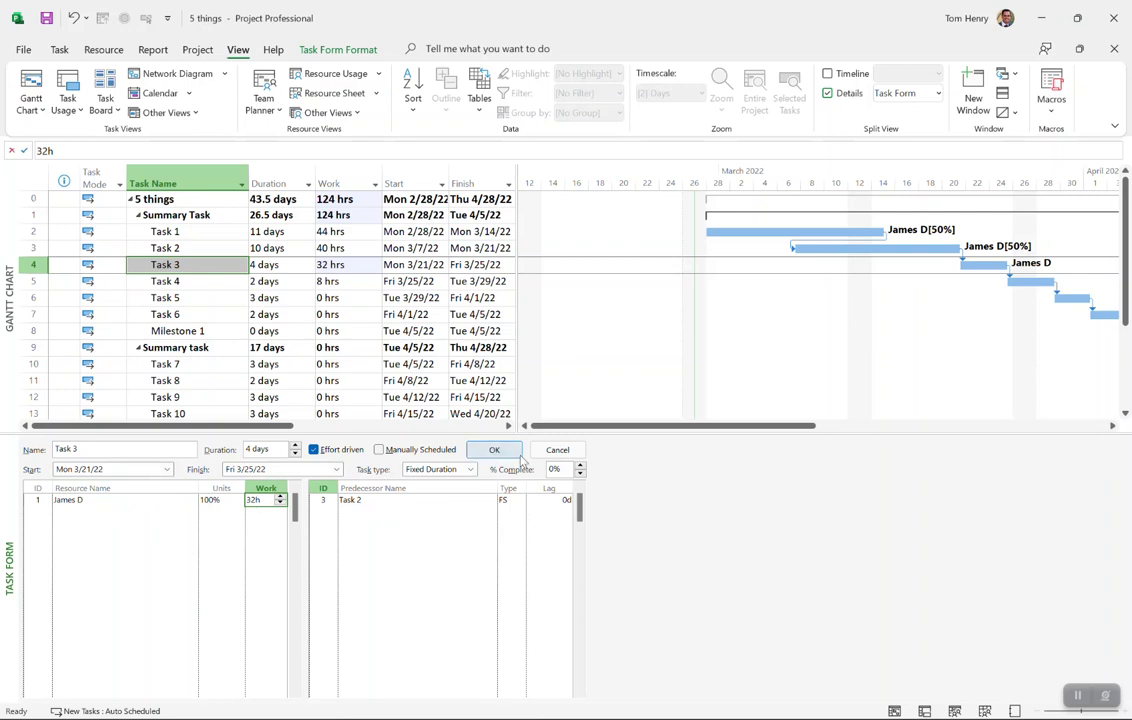
pyautogui.click(281, 503)
pyautogui.click(281, 503)
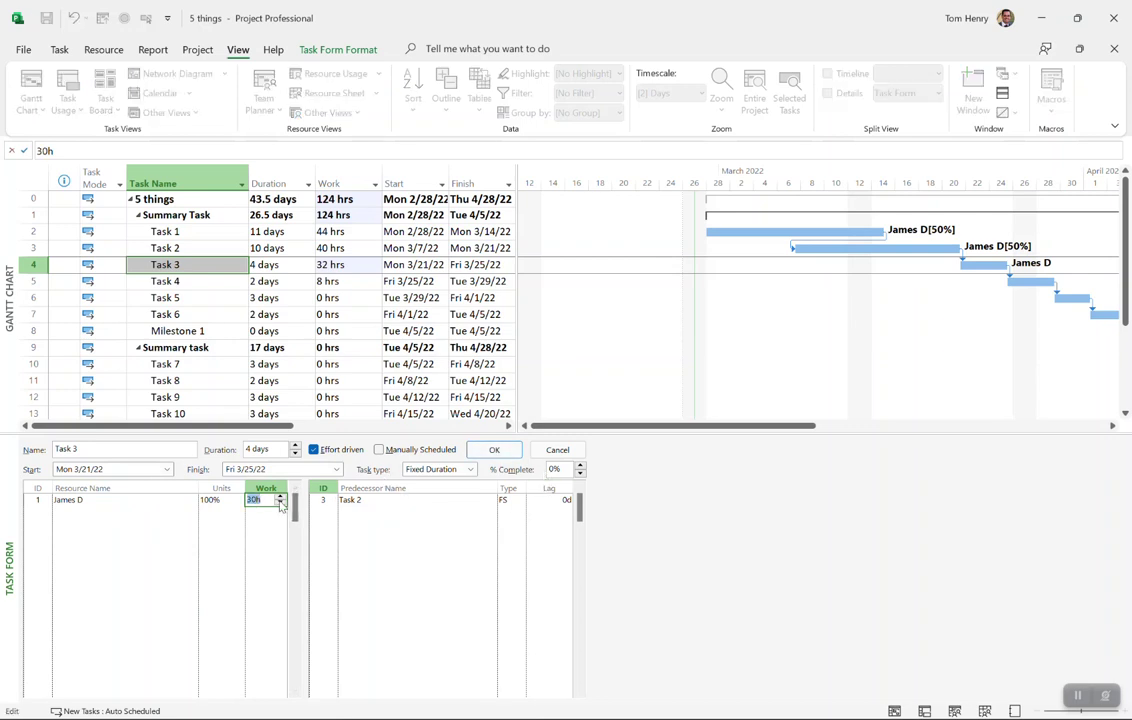
pyautogui.click(503, 450)
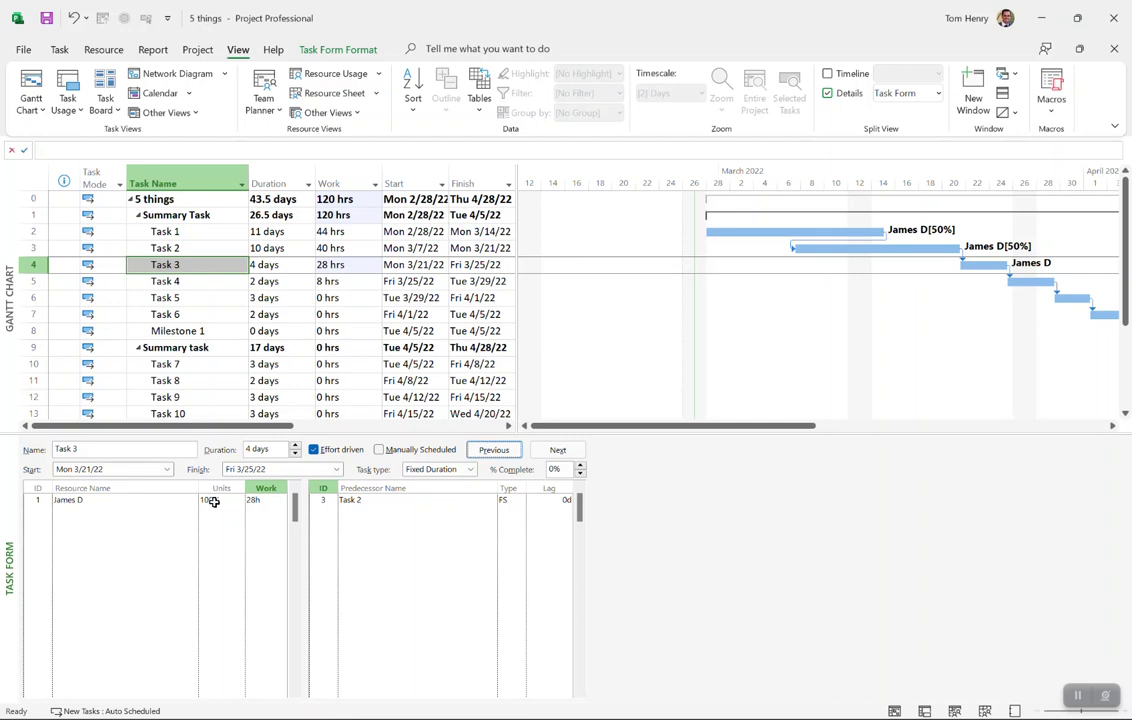
# - Raise the resource's work on Task 3 to 34 hours and apply it
pyautogui.click(213, 502)
pyautogui.click(255, 502)
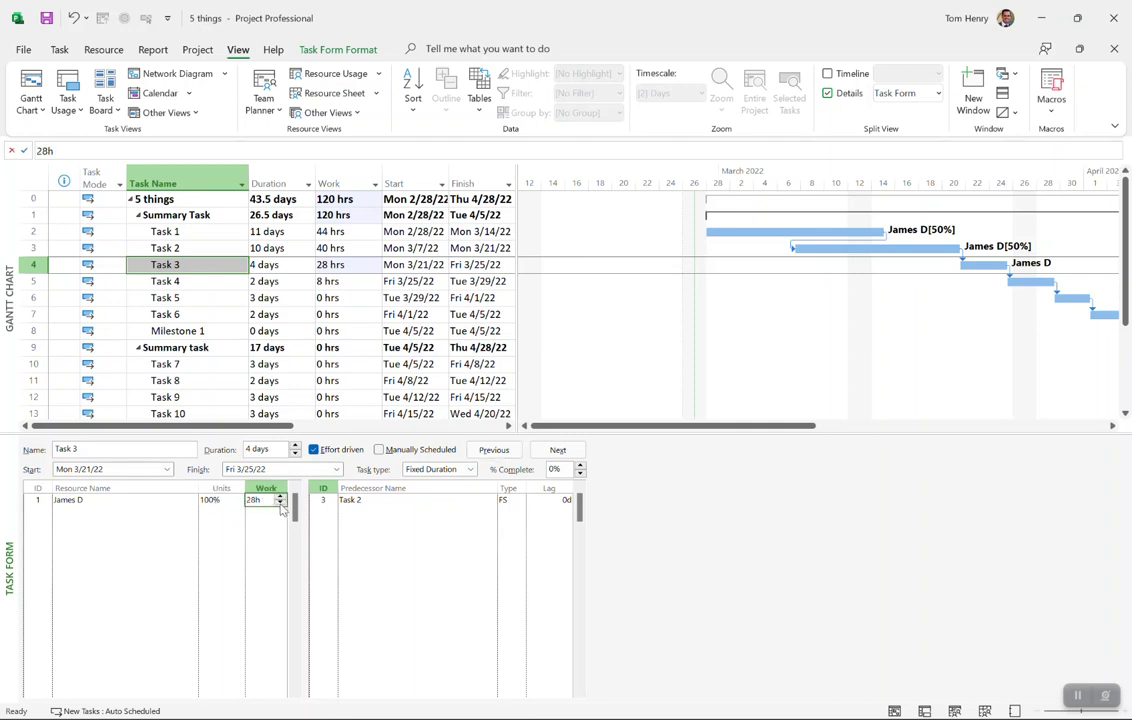
pyautogui.doubleClick(281, 500)
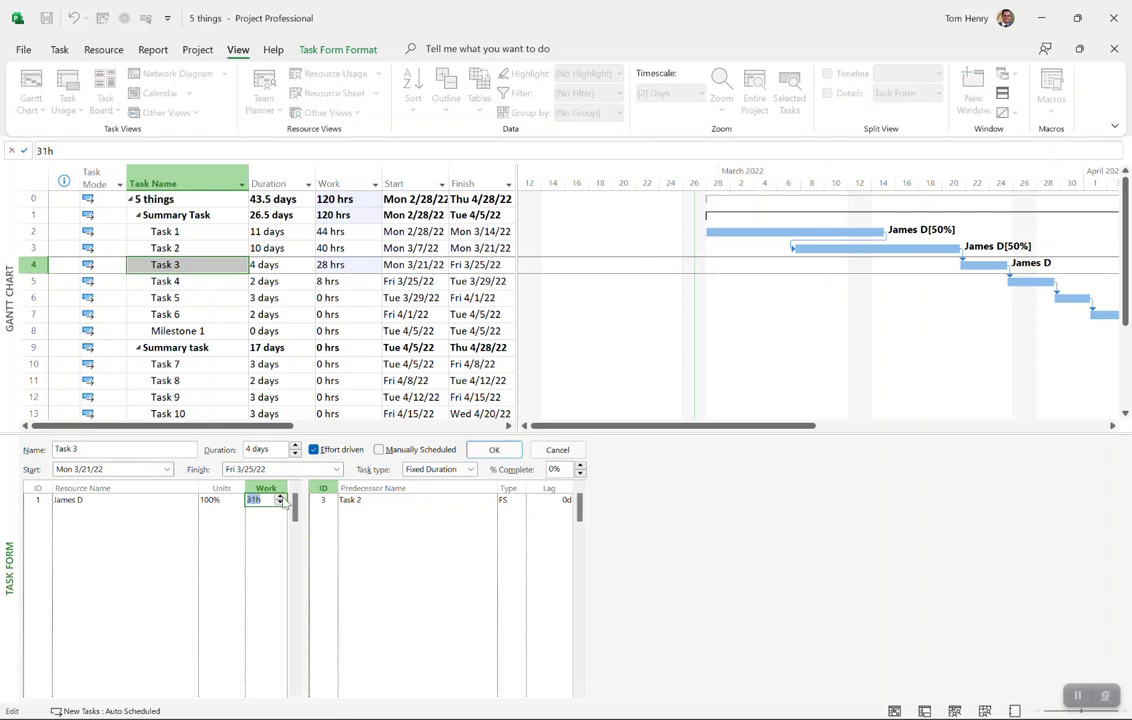
pyautogui.click(494, 450)
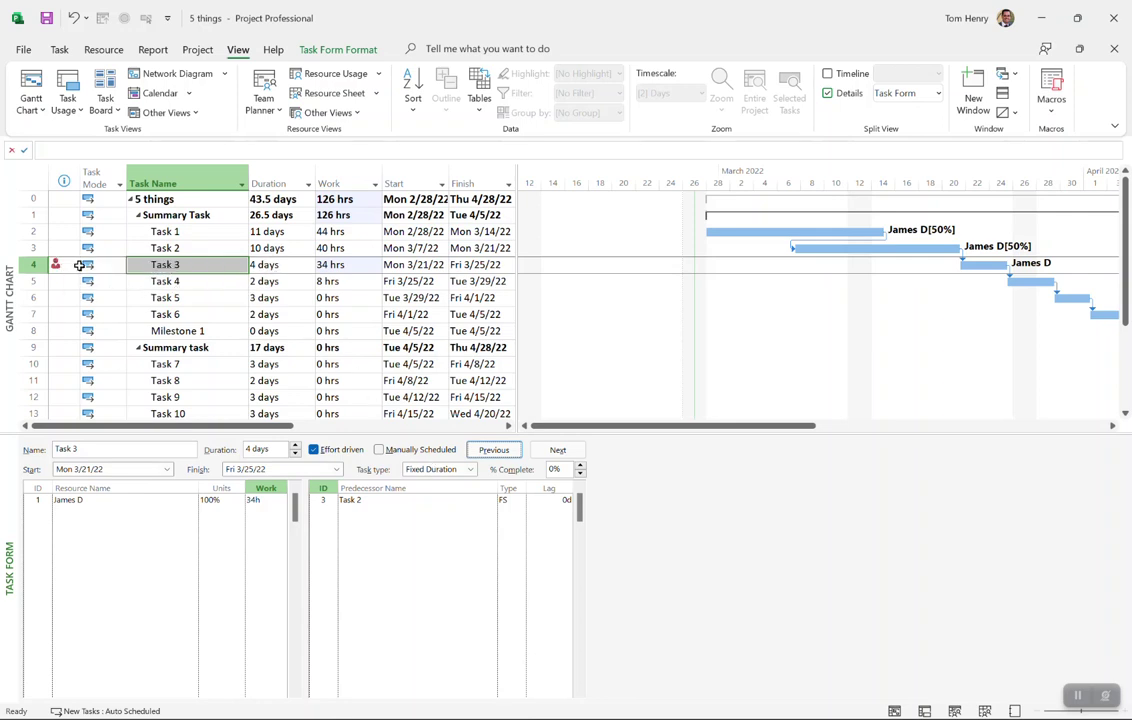
# - Set the resource's work on Task 3 to 32 hours
pyautogui.click(265, 500)
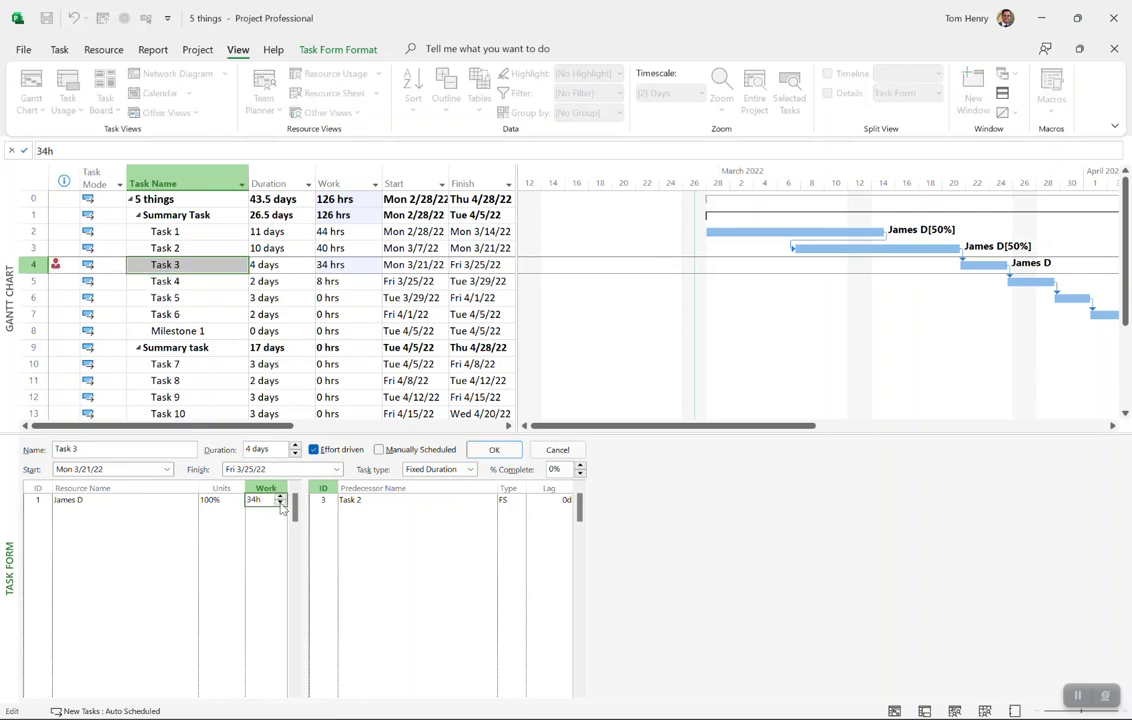
pyautogui.click(281, 504)
pyautogui.click(281, 504)
pyautogui.press('Return')
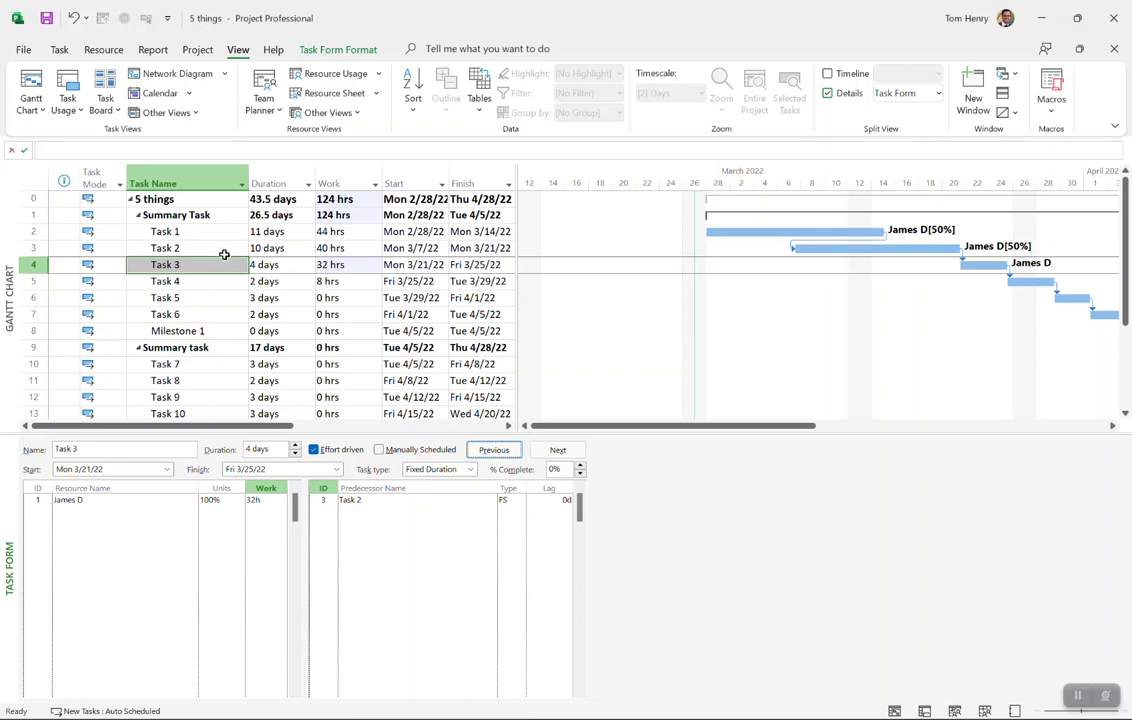
# - Set the resource's work on Task 3 to 5 hours
pyautogui.click(260, 504)
pyautogui.click(280, 506)
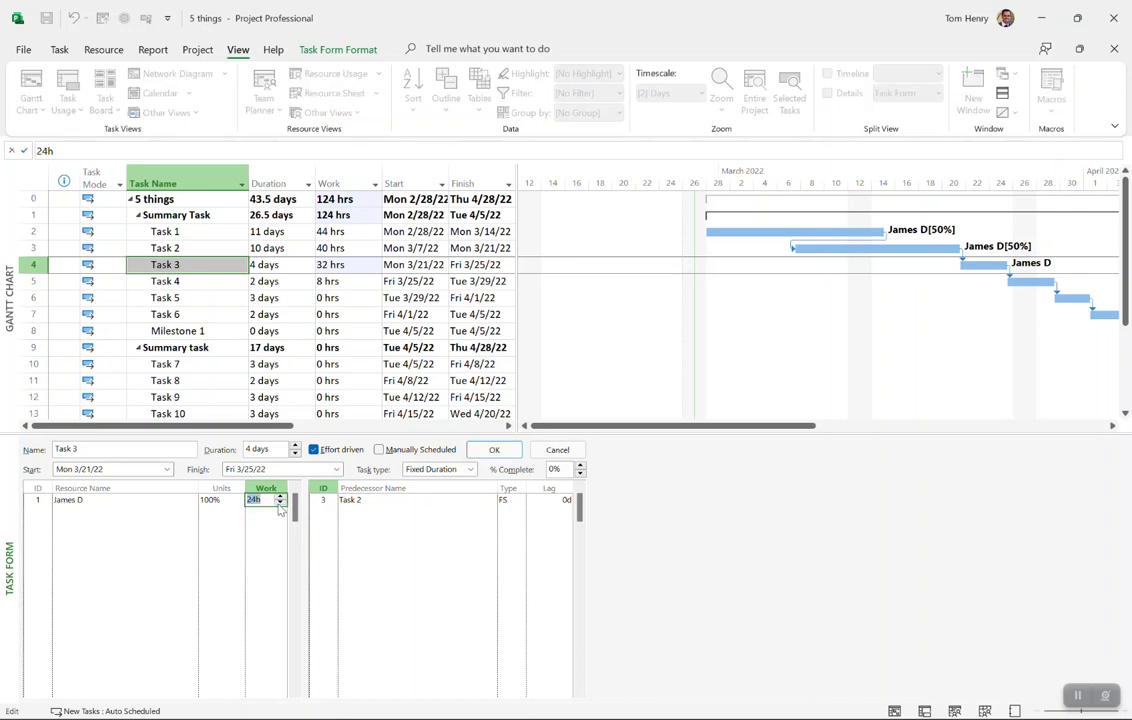
pyautogui.write('5')
pyautogui.press('Return')
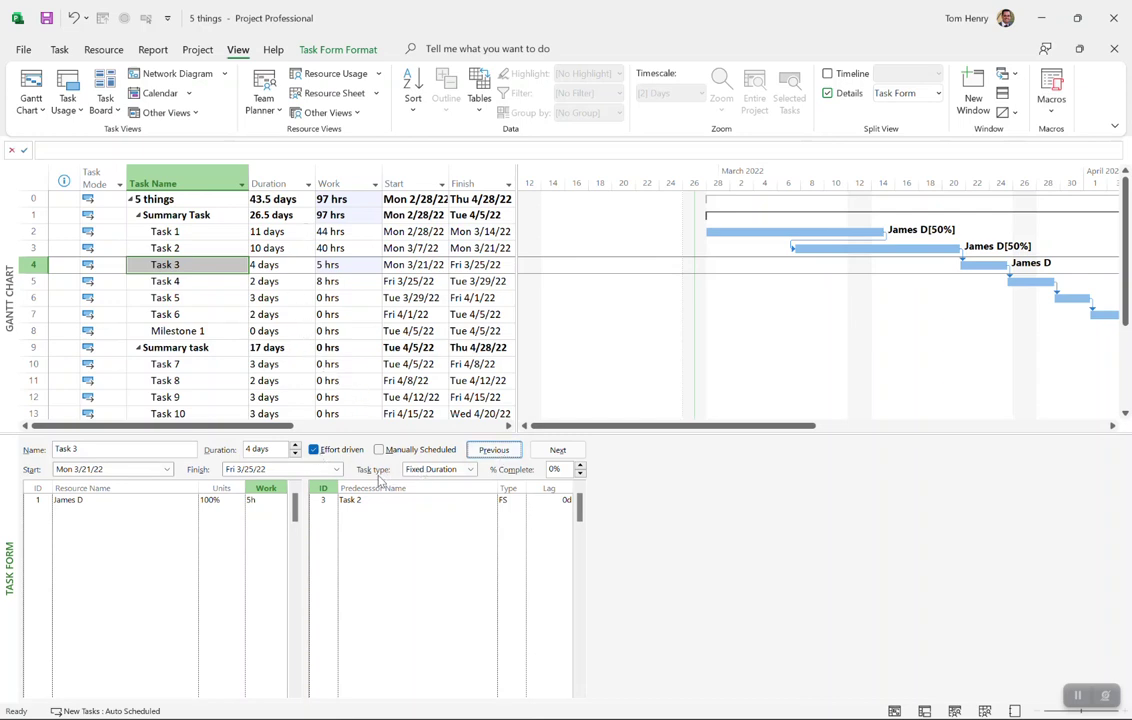
# - Assign the resource with ID 2 to Task 4 and apply the assignment
pyautogui.click(204, 283)
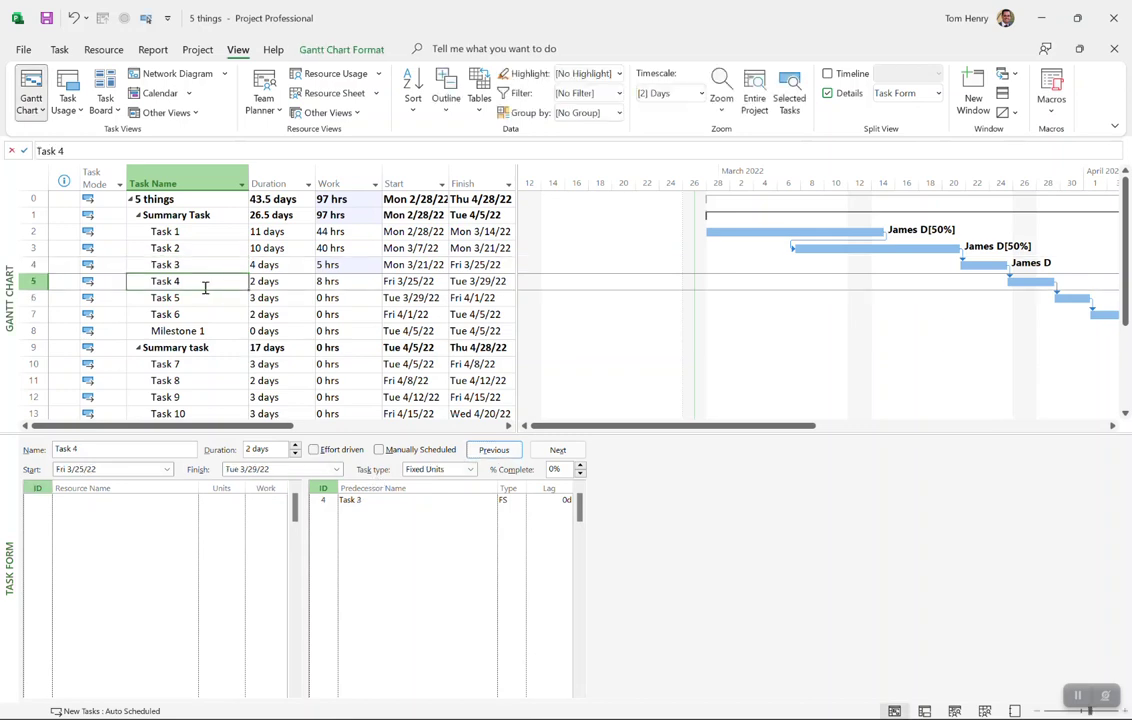
pyautogui.click(343, 282)
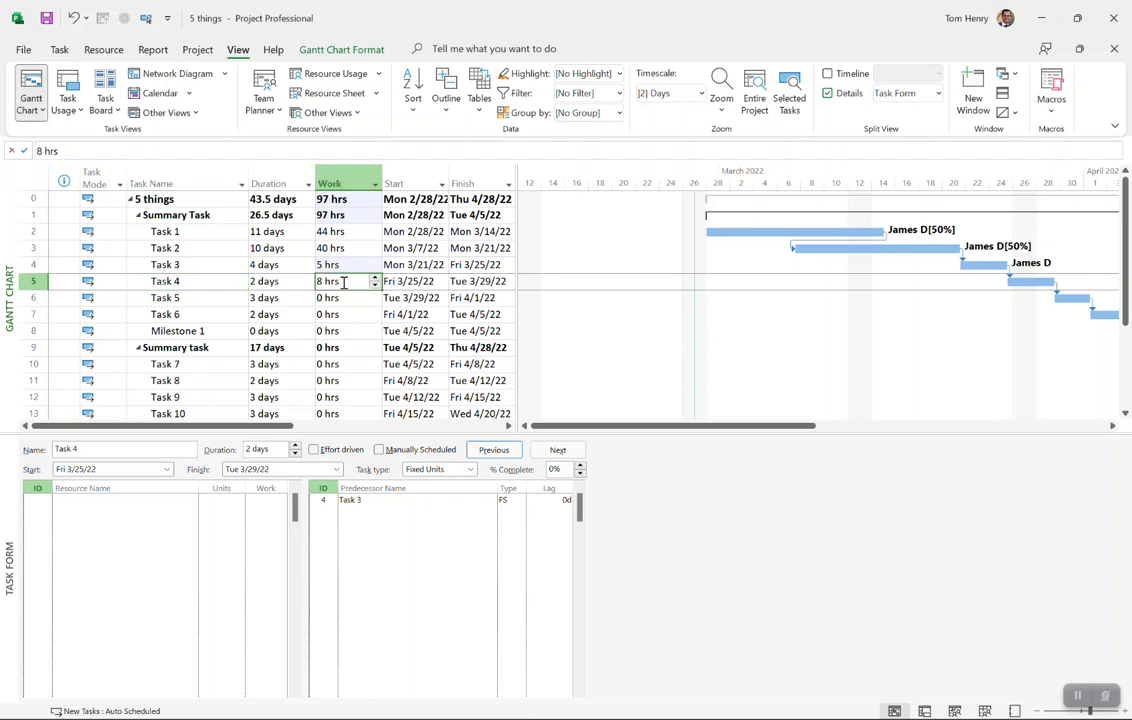
pyautogui.click(278, 283)
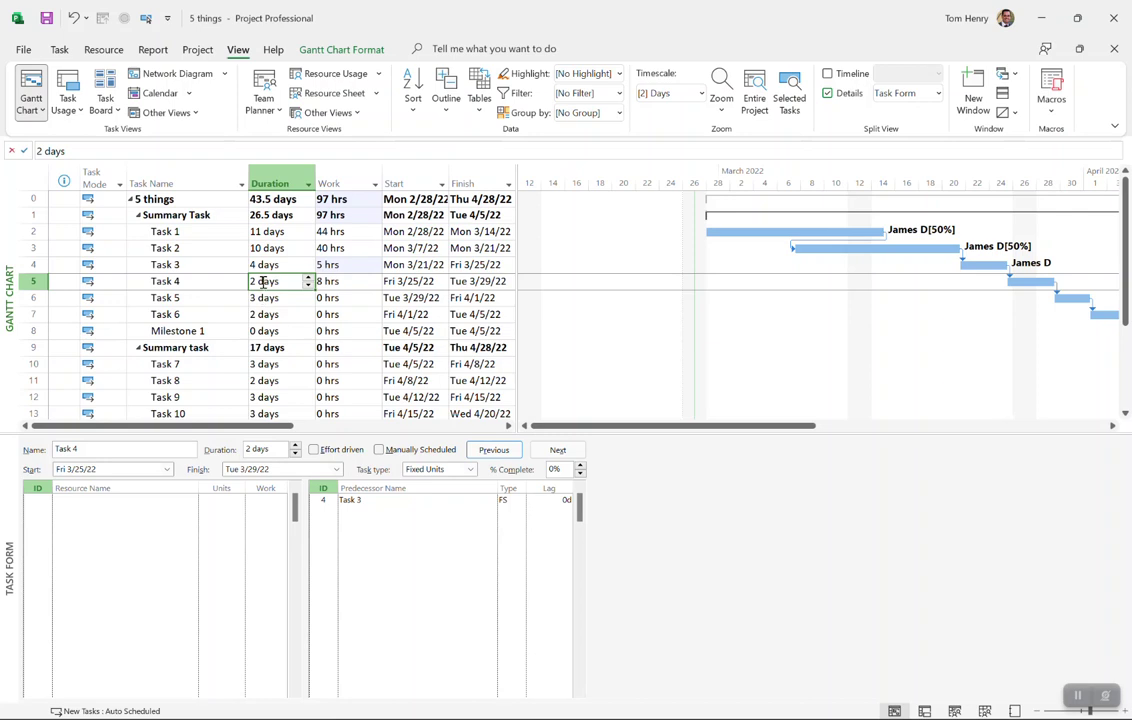
pyautogui.click(322, 282)
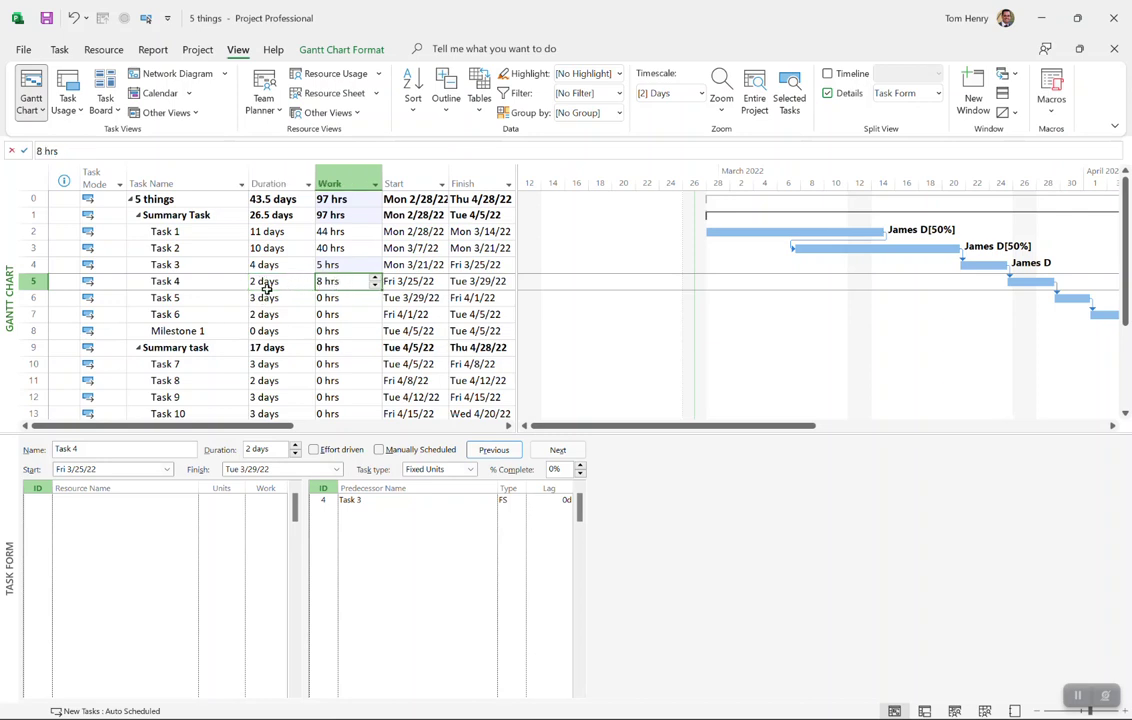
pyautogui.click(144, 505)
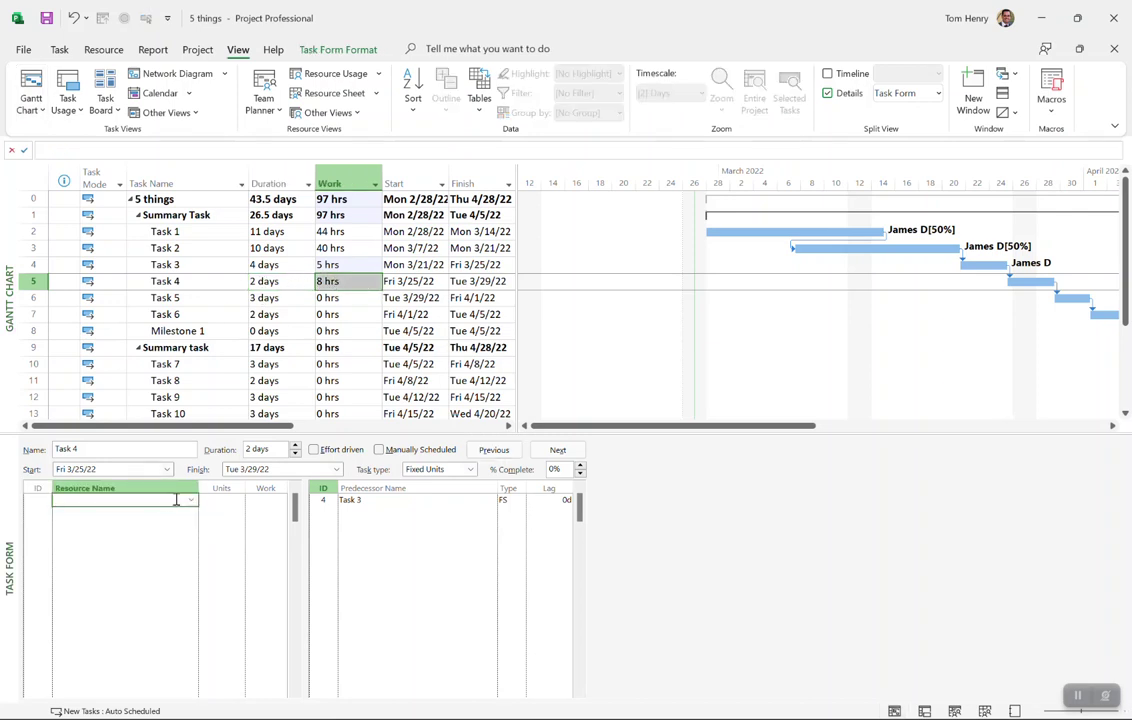
pyautogui.click(192, 502)
pyautogui.click(152, 535)
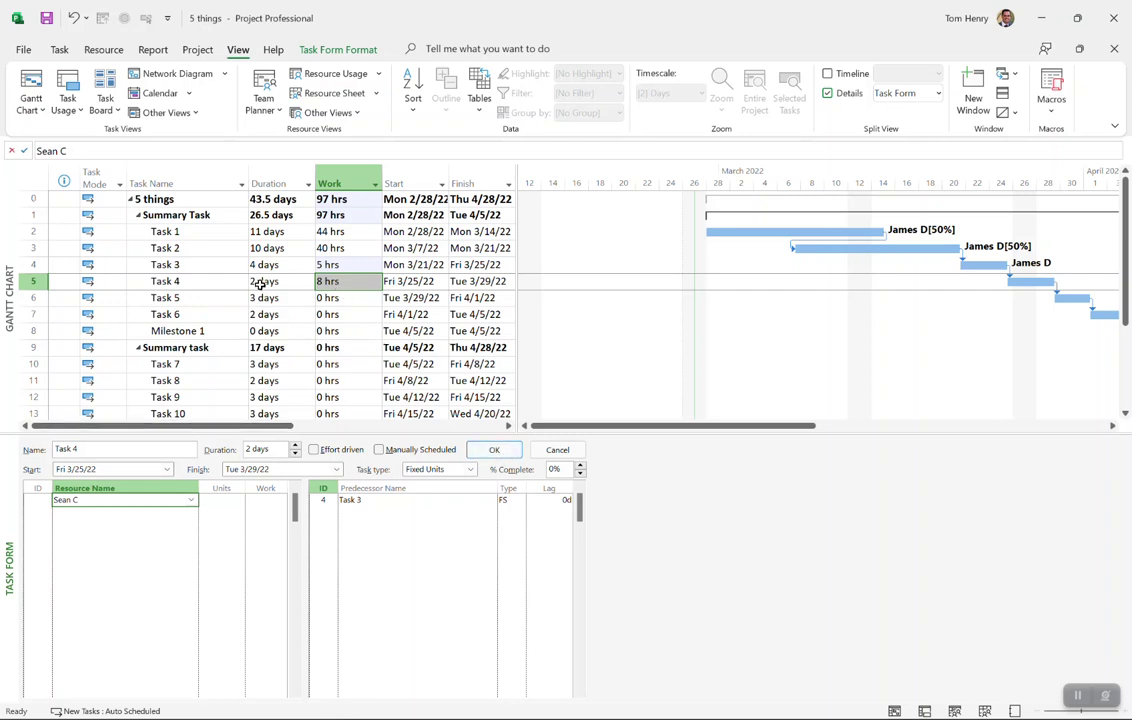
pyautogui.press('Return')
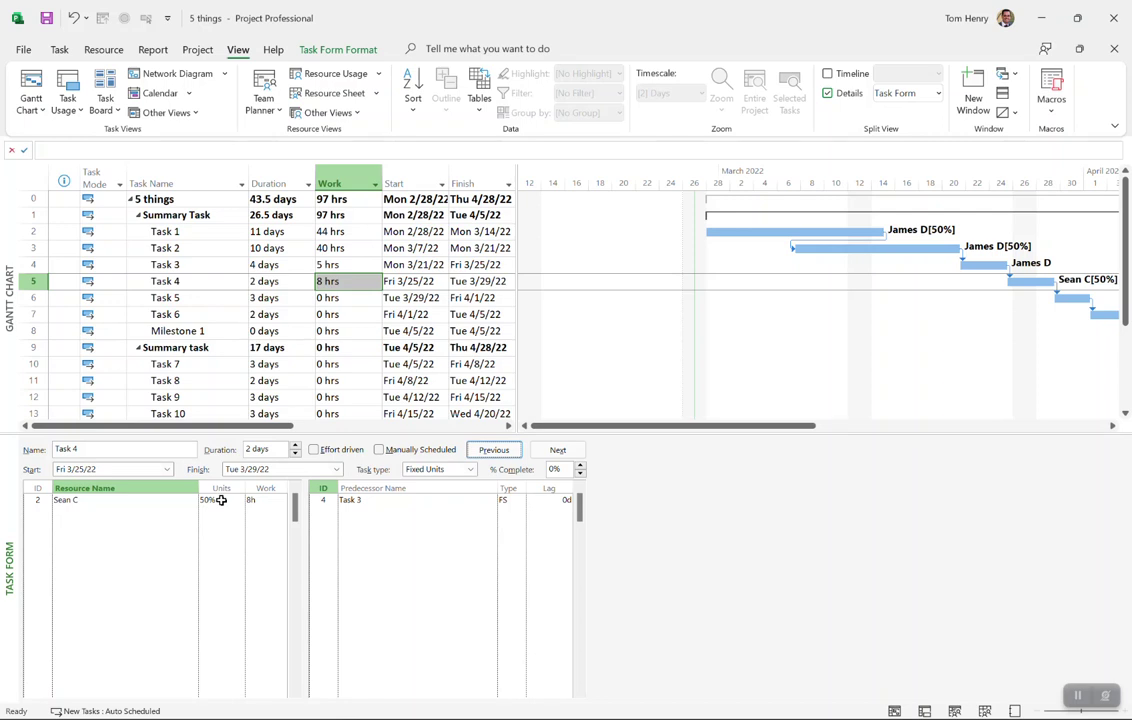
# - Set Task 4's duration to 3 days, apply it and check the resource's work hours
pyautogui.click(295, 446)
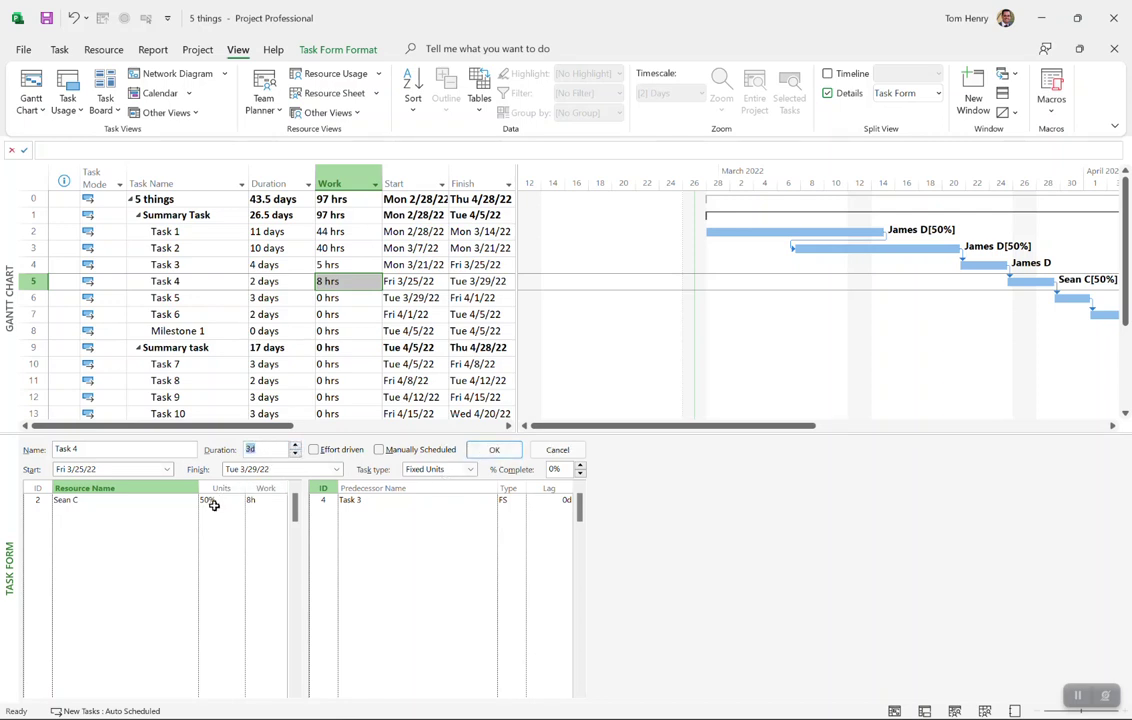
pyautogui.click(508, 452)
pyautogui.click(257, 502)
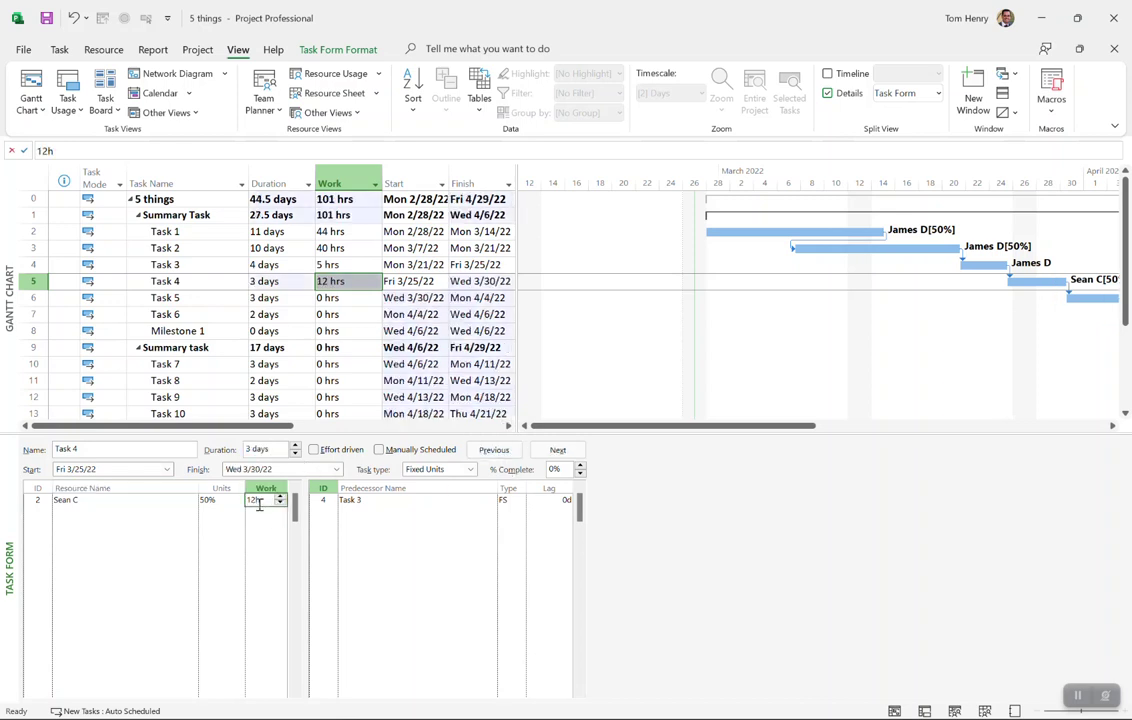
# - Change Task 4's task type to Fixed Work and set its duration to 2 days
pyautogui.click(441, 476)
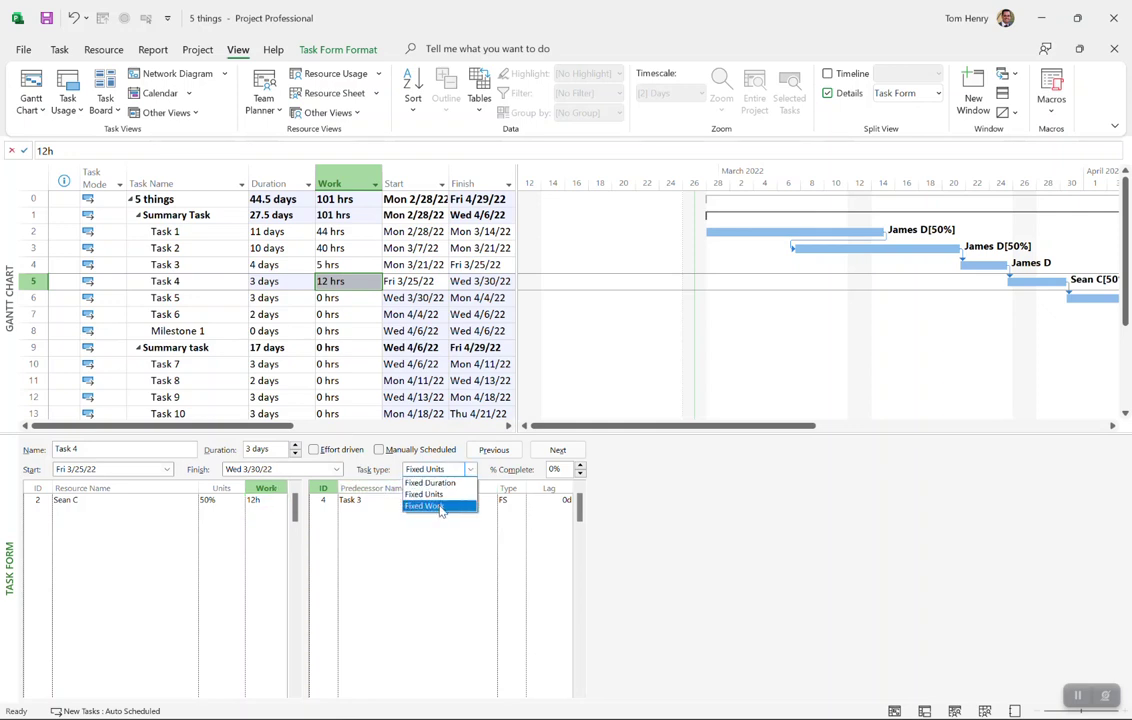
pyautogui.click(438, 505)
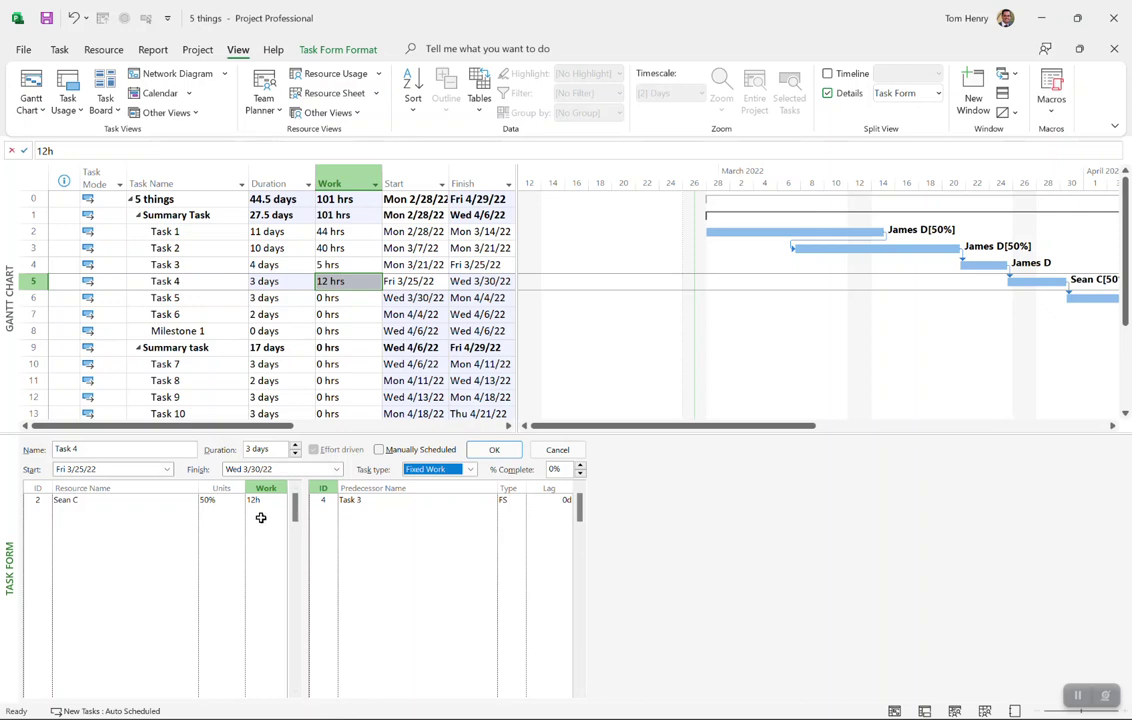
pyautogui.click(295, 454)
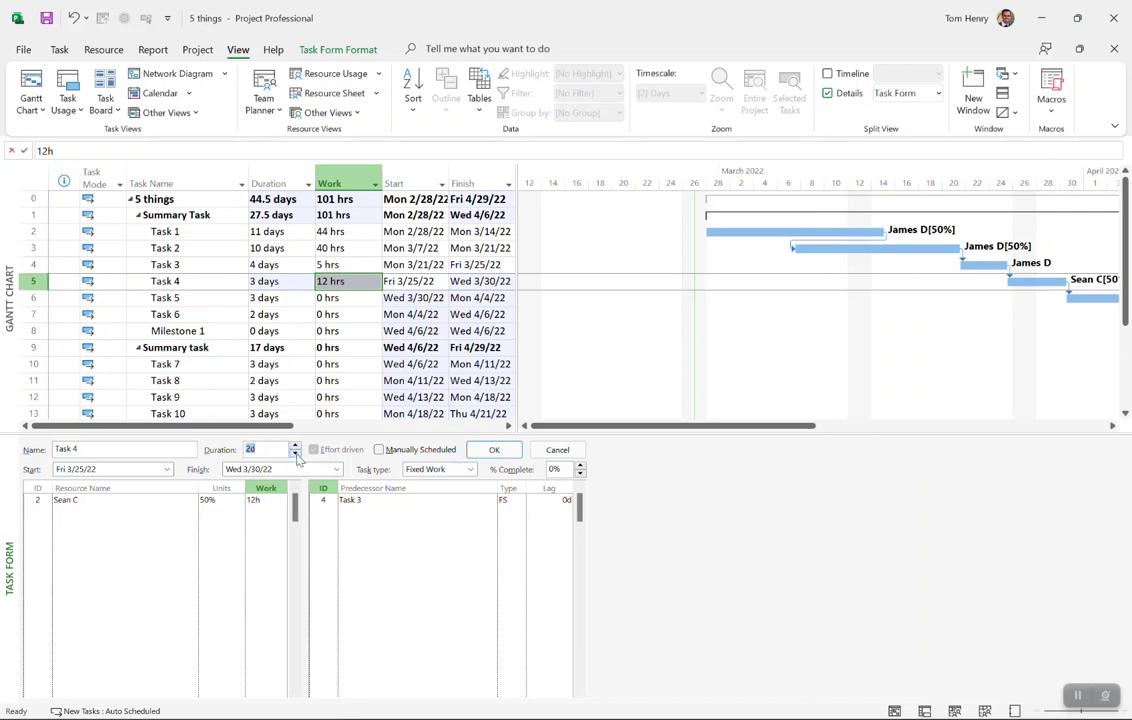
pyautogui.click(493, 452)
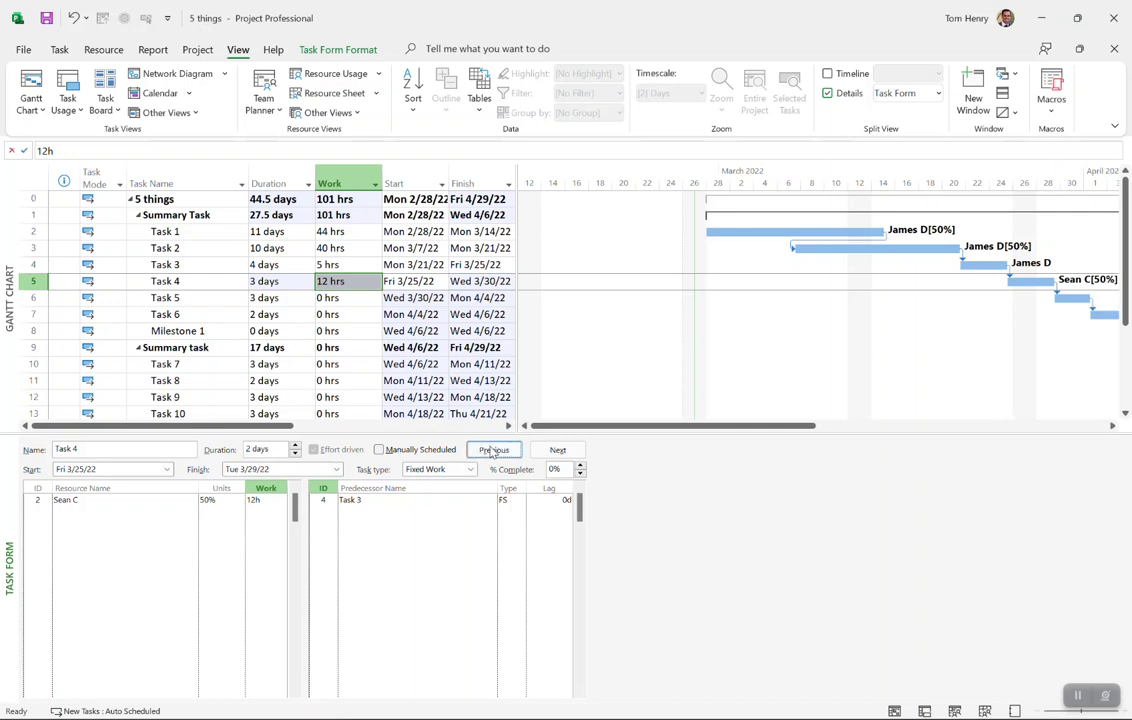
# - Check the resource's units on Task 4 and set the task's duration to 4 days
pyautogui.click(218, 500)
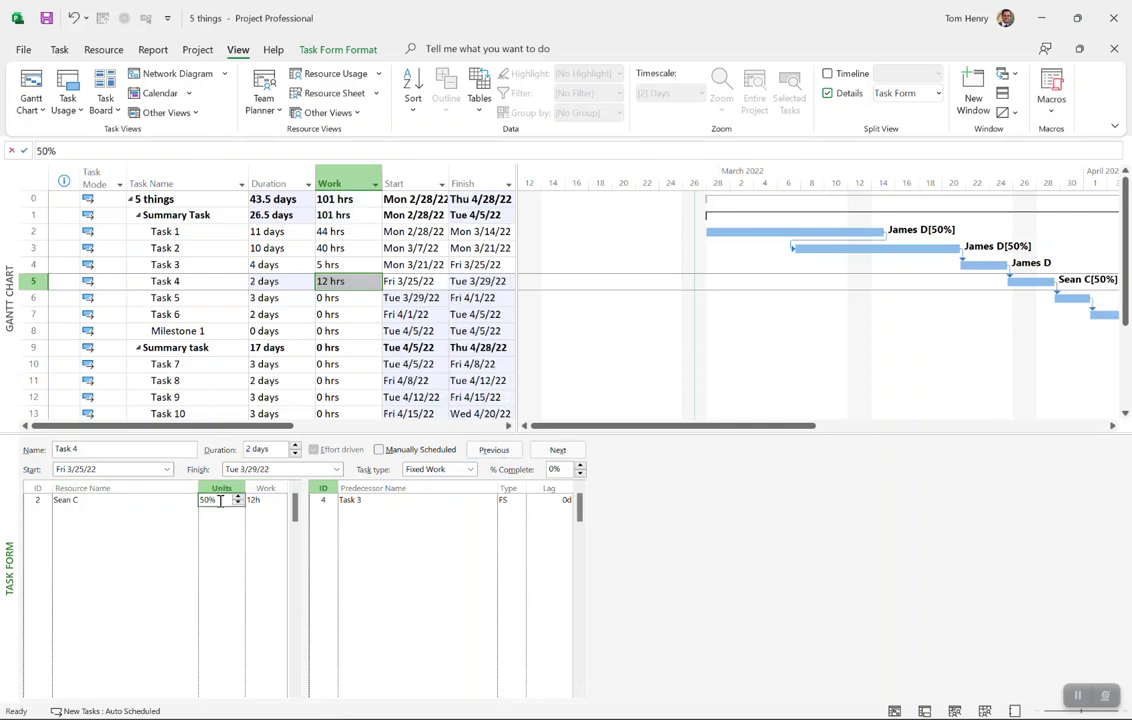
pyautogui.click(295, 447)
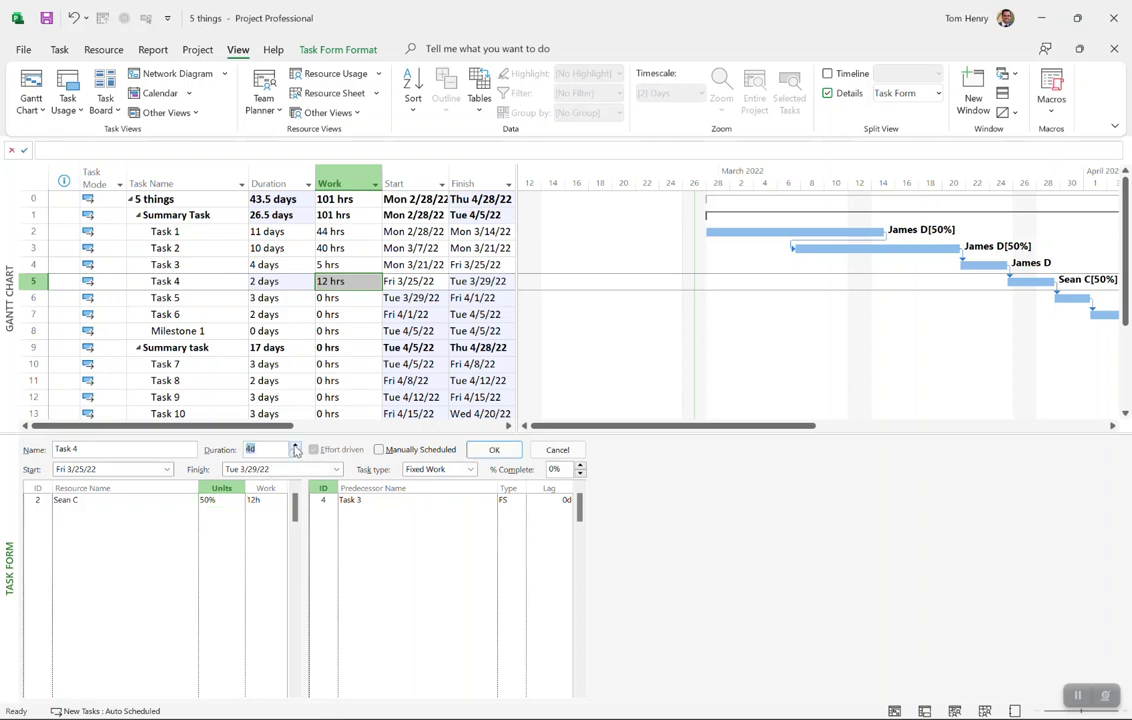
pyautogui.click(493, 450)
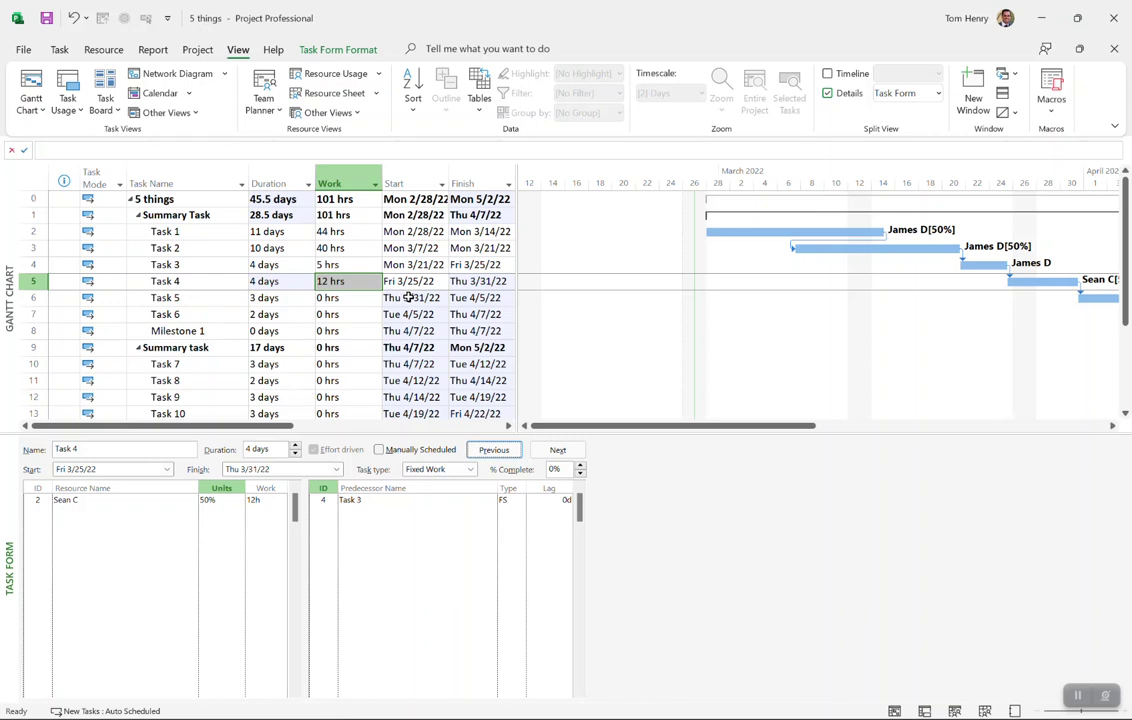
# - Check the resource's work and units on Task 4, and set the task's duration to 1 day
pyautogui.click(264, 501)
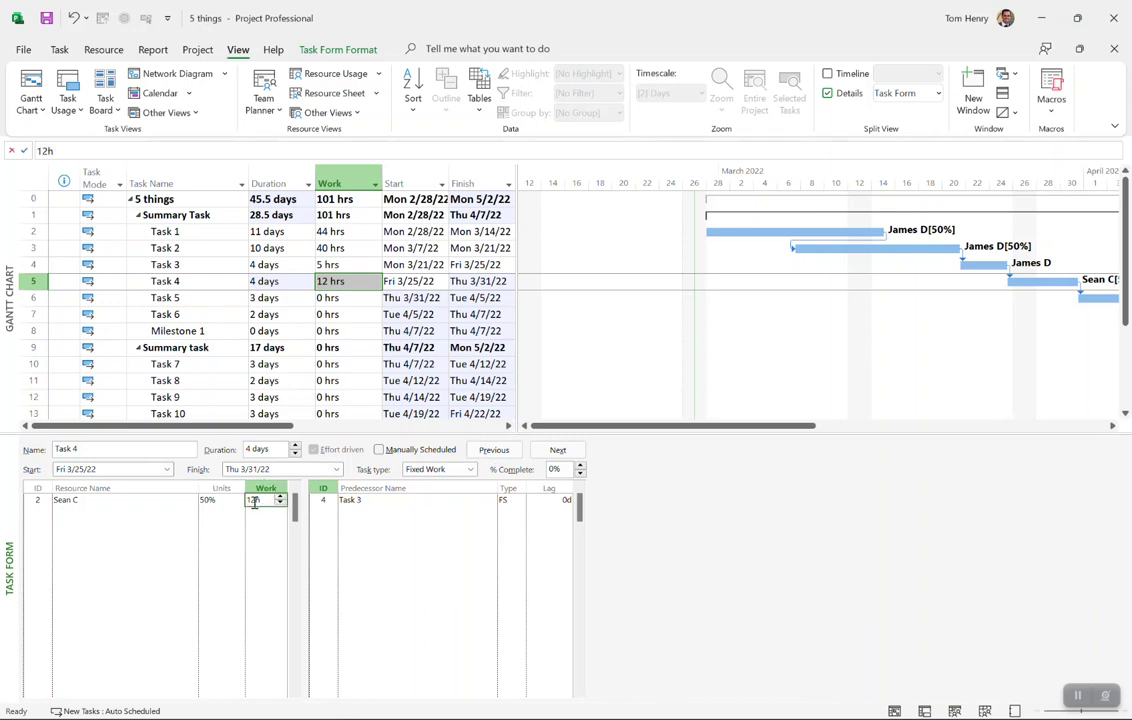
pyautogui.click(218, 502)
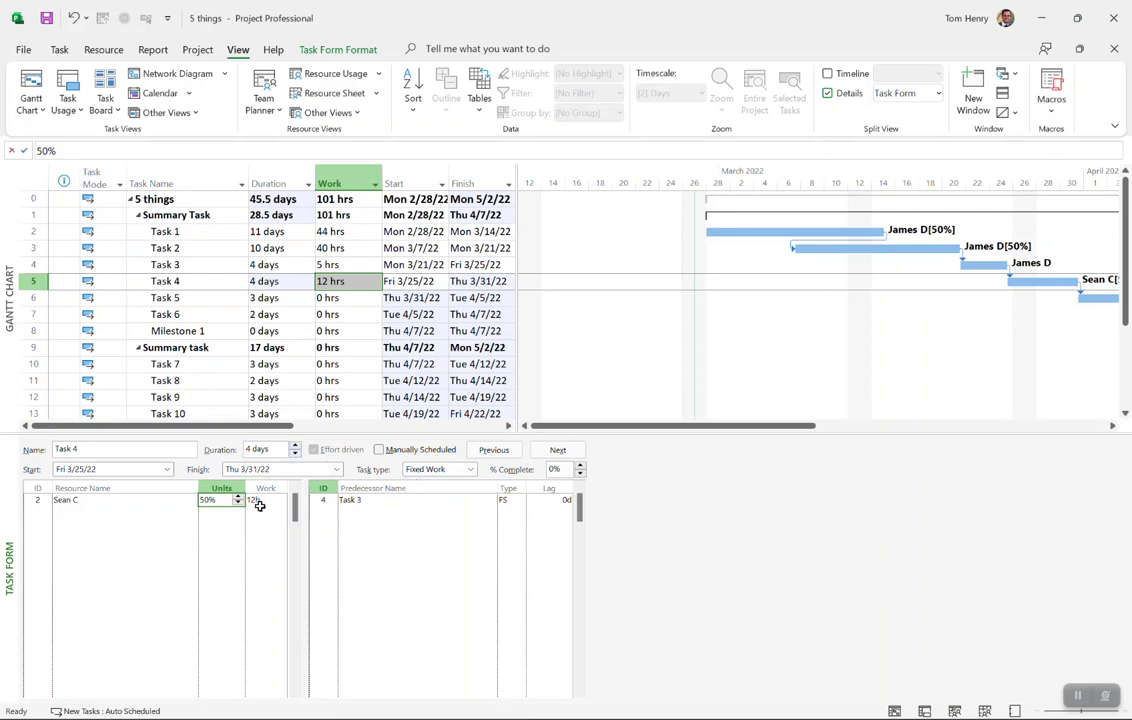
pyautogui.doubleClick(294, 455)
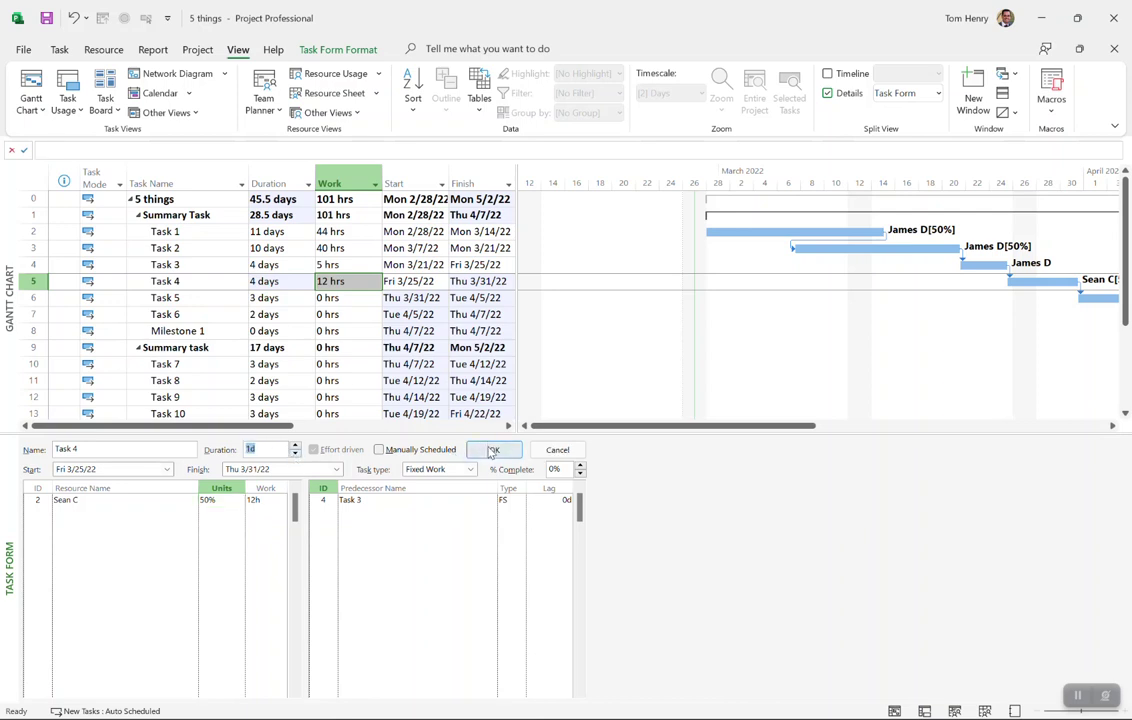
pyautogui.click(491, 452)
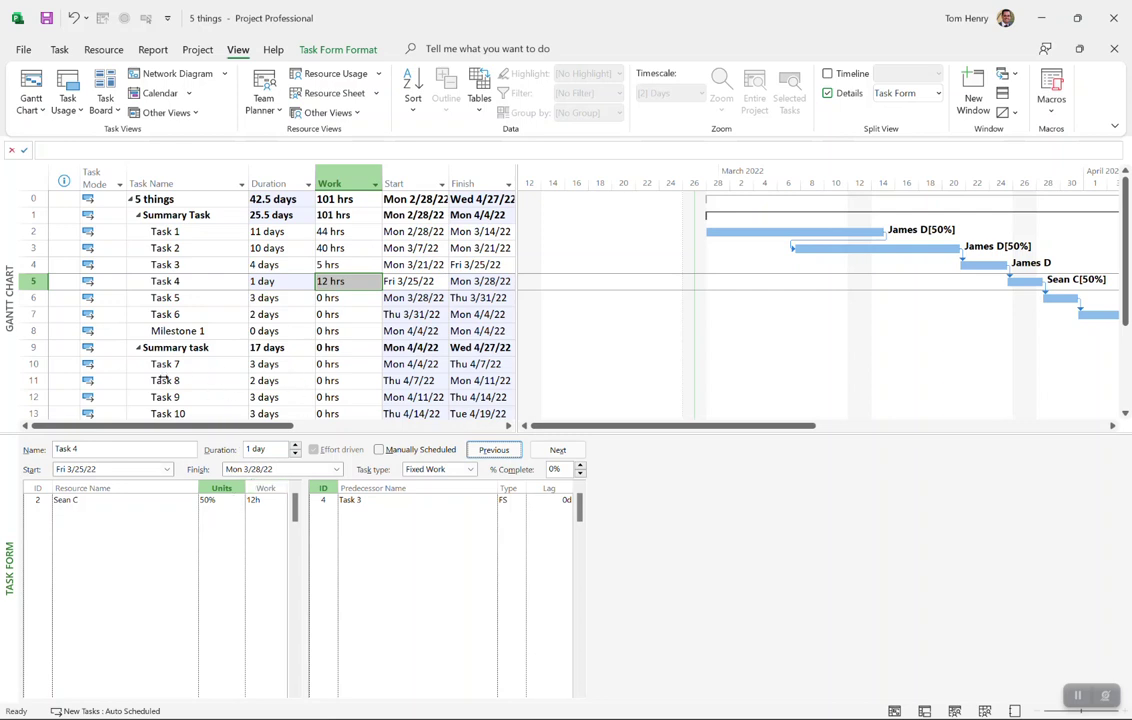
# - Assign the resource with ID 3 to Task 5 and apply the assignment
pyautogui.click(166, 298)
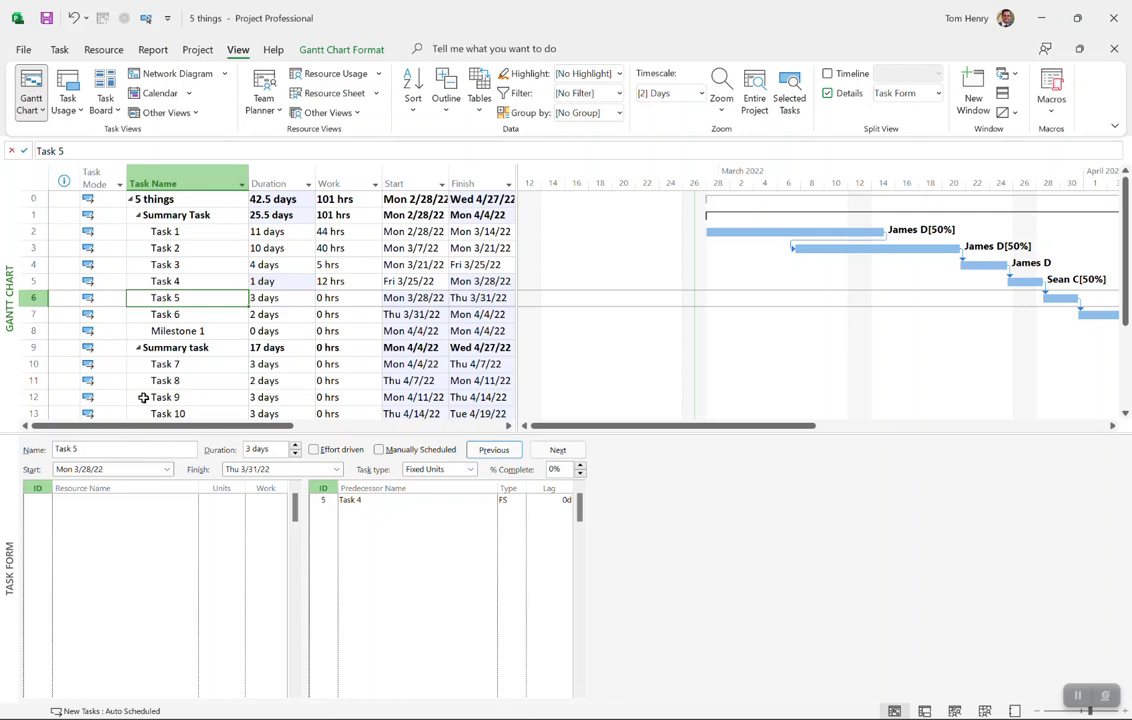
pyautogui.click(172, 499)
pyautogui.click(172, 499)
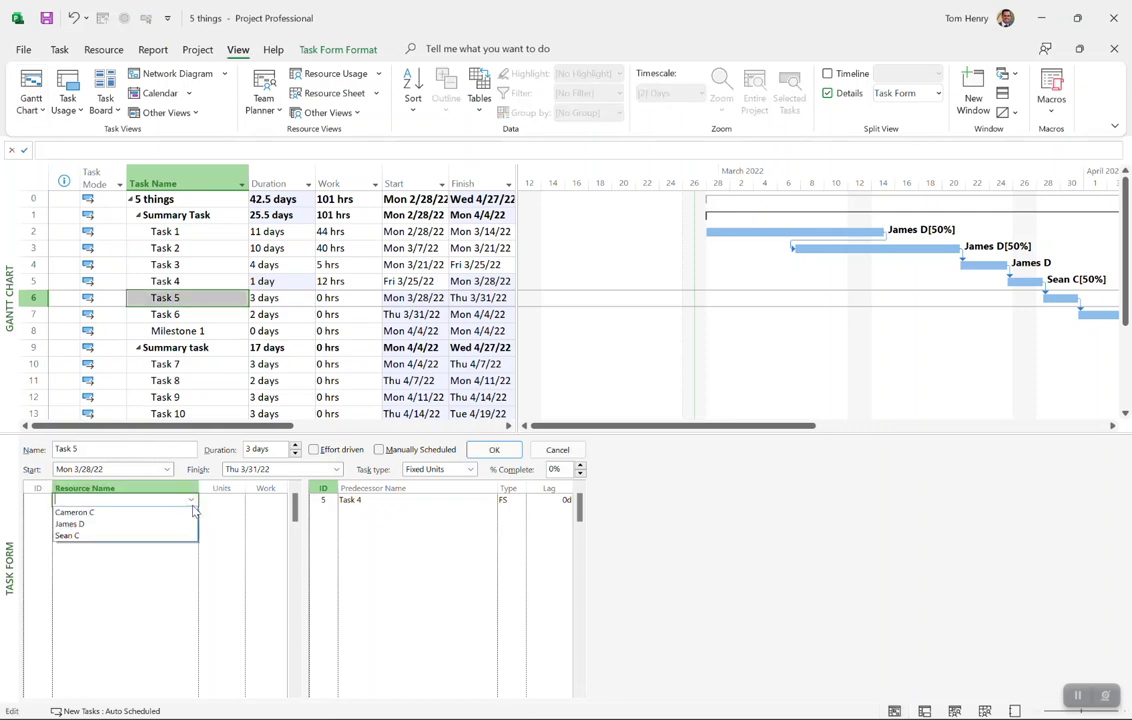
pyautogui.click(138, 512)
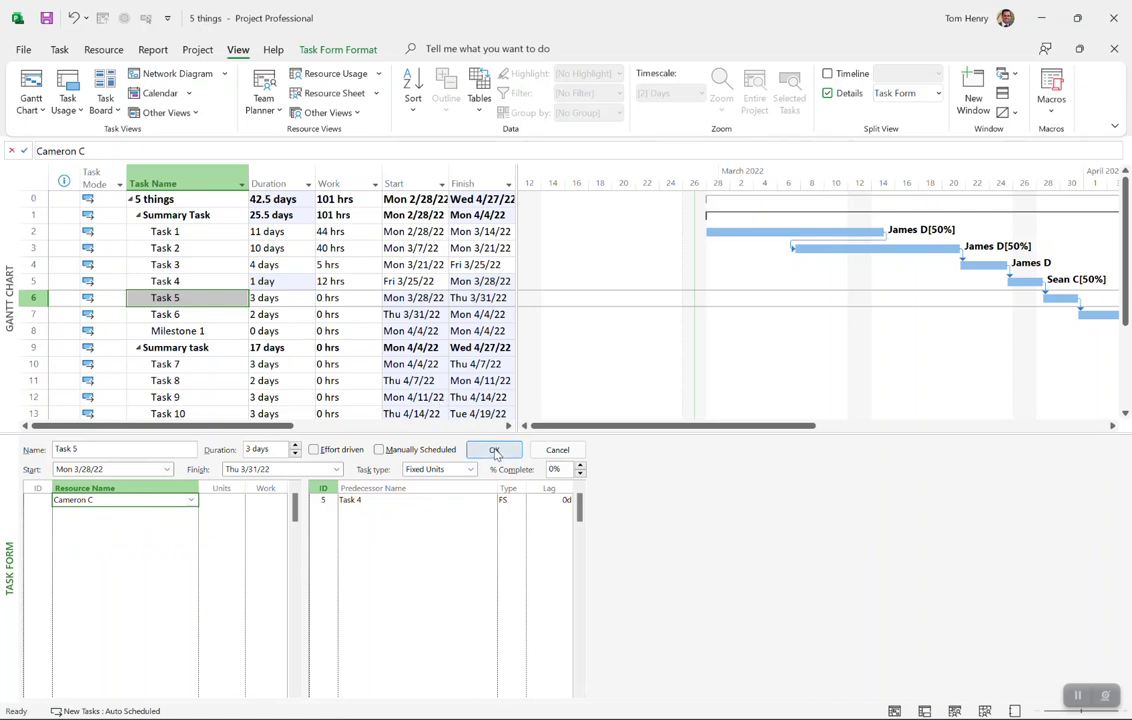
pyautogui.click(494, 452)
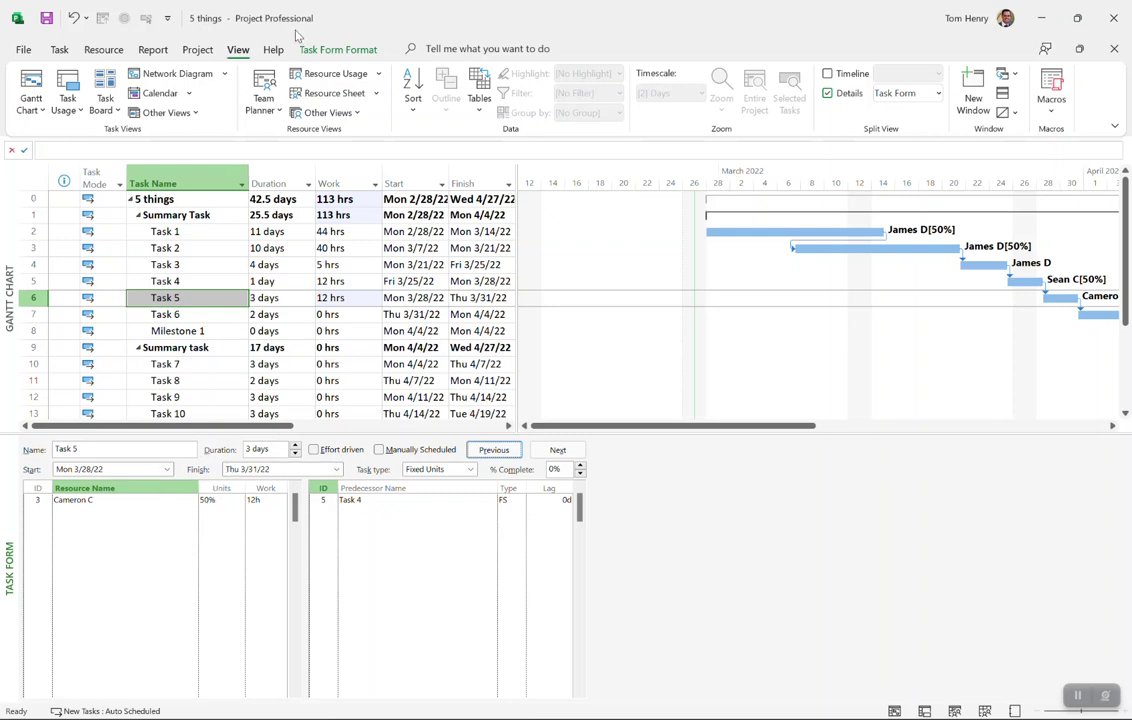
# - Check the maximum units of Task 5's resource in the Resource Sheet and return to the Gantt Chart
pyautogui.click(266, 231)
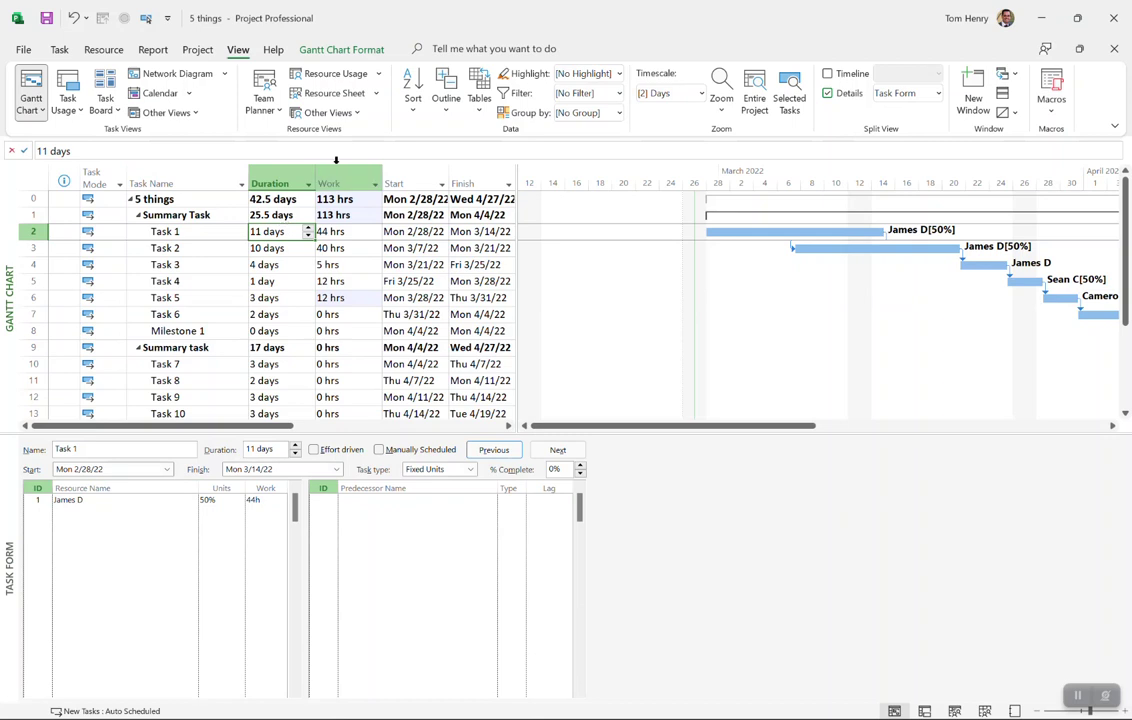
pyautogui.click(335, 93)
pyautogui.click(130, 218)
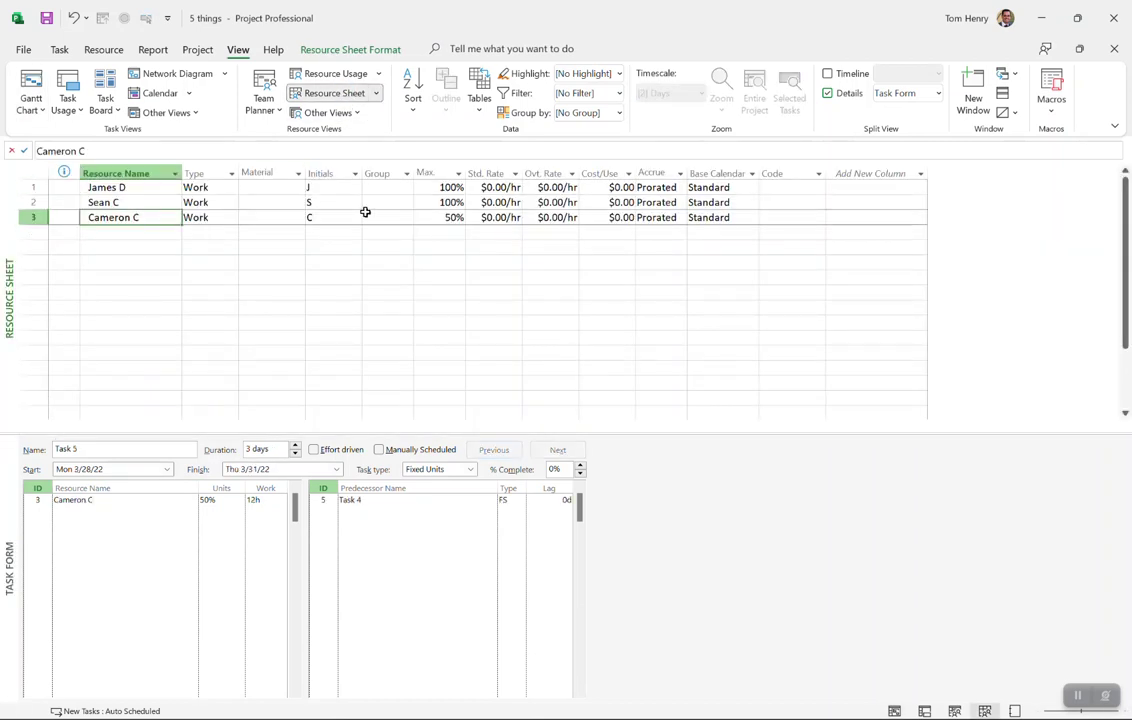
pyautogui.click(430, 218)
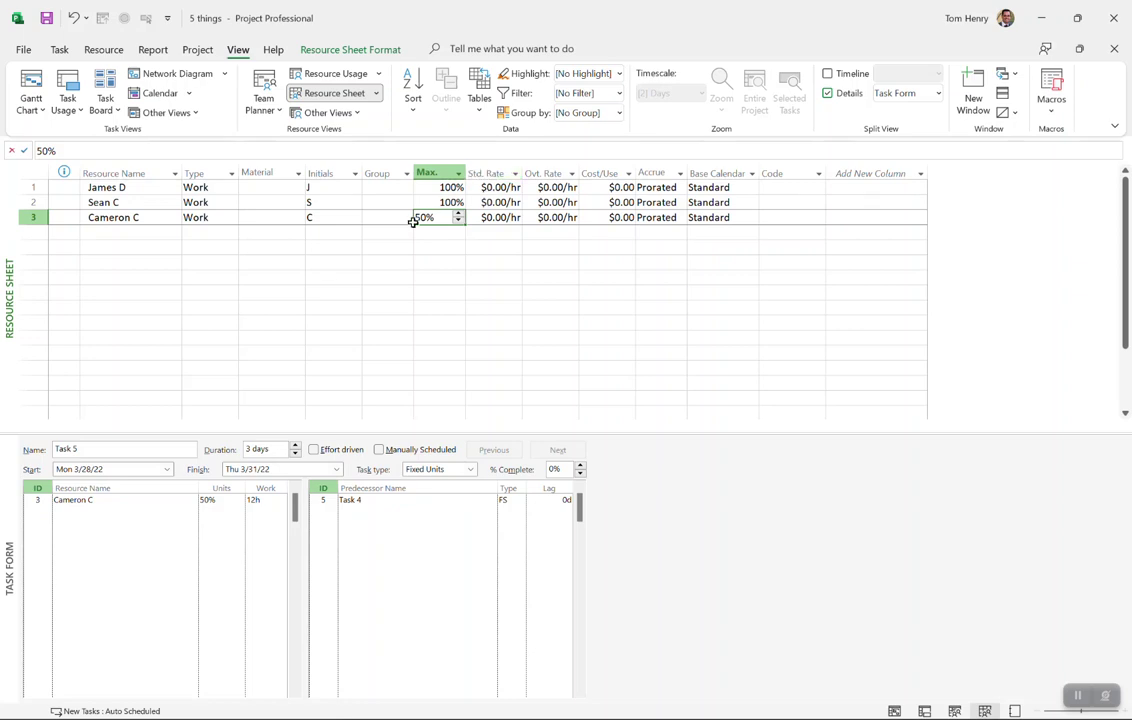
pyautogui.click(31, 90)
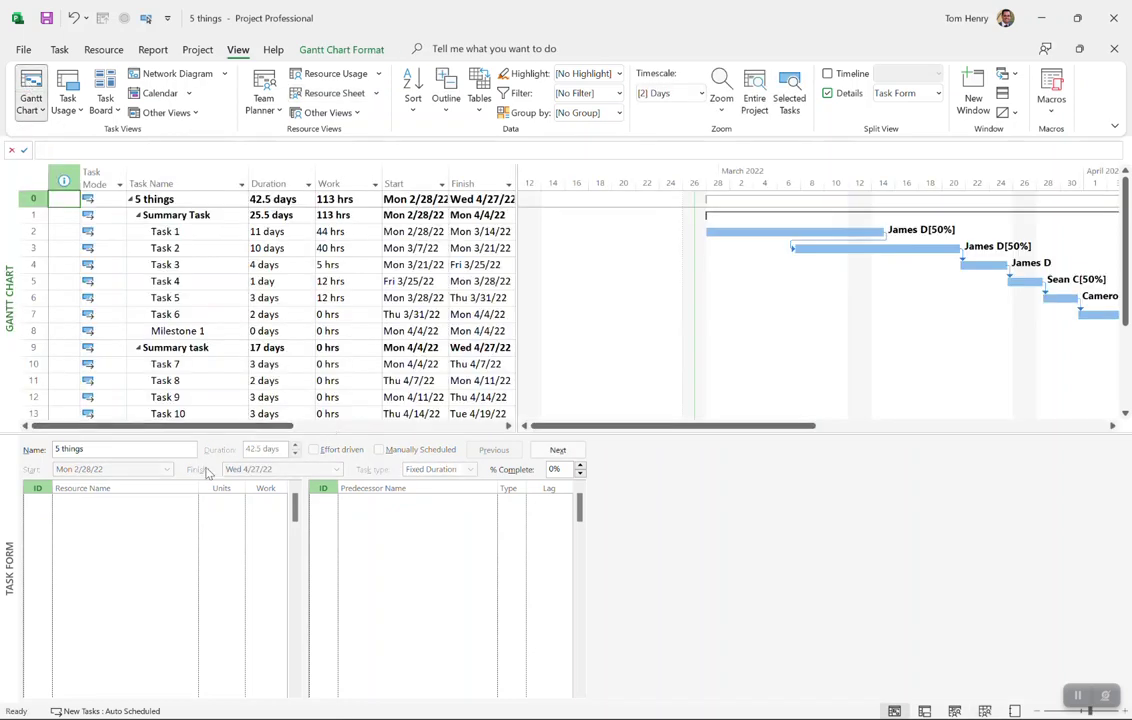
# - Review the available task types for Task 3 in the Task Form
pyautogui.click(170, 347)
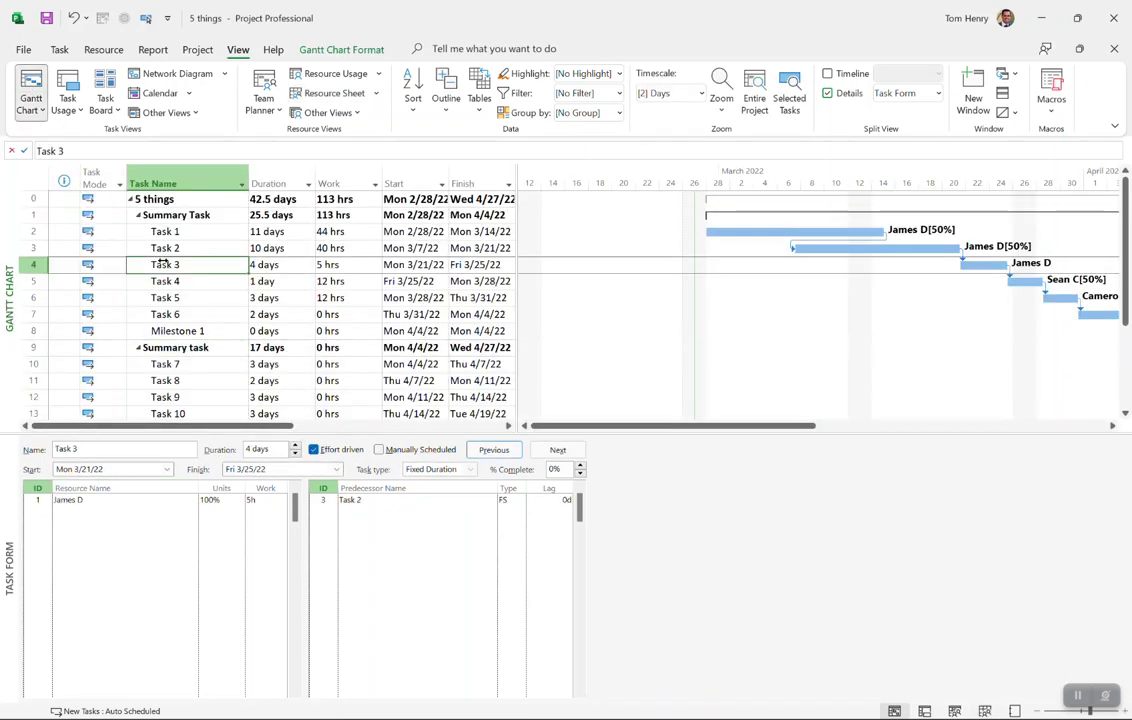
pyautogui.click(438, 469)
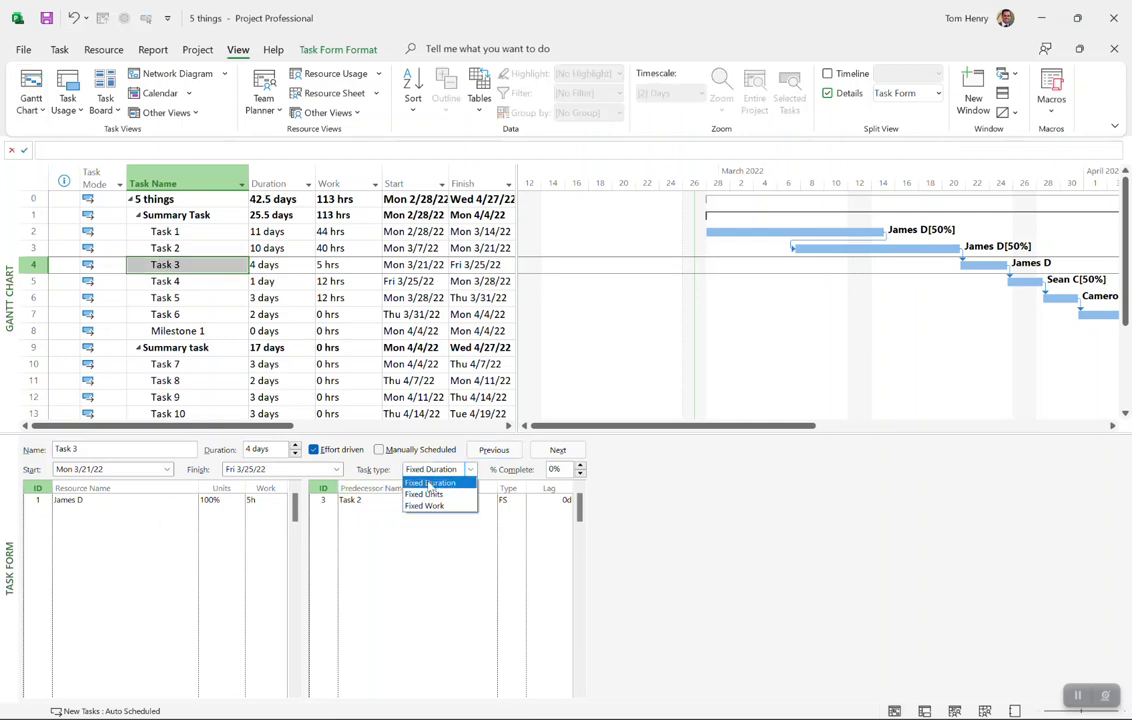